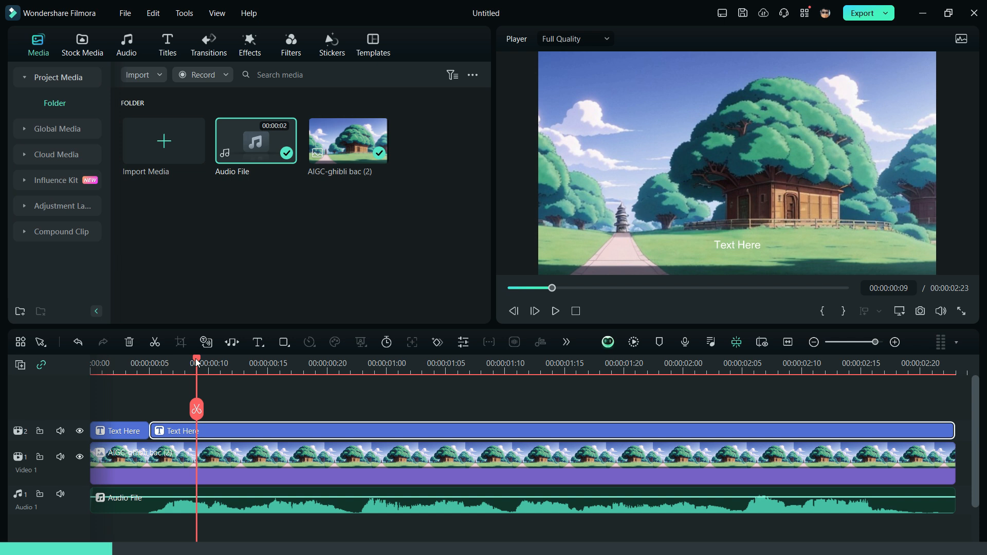
Split the long Text Here title at the first several word boundaries, scrubbing playback to find each.
left_click(190, 409)
left_click_drag(190, 410, 232, 410)
left_click(231, 409)
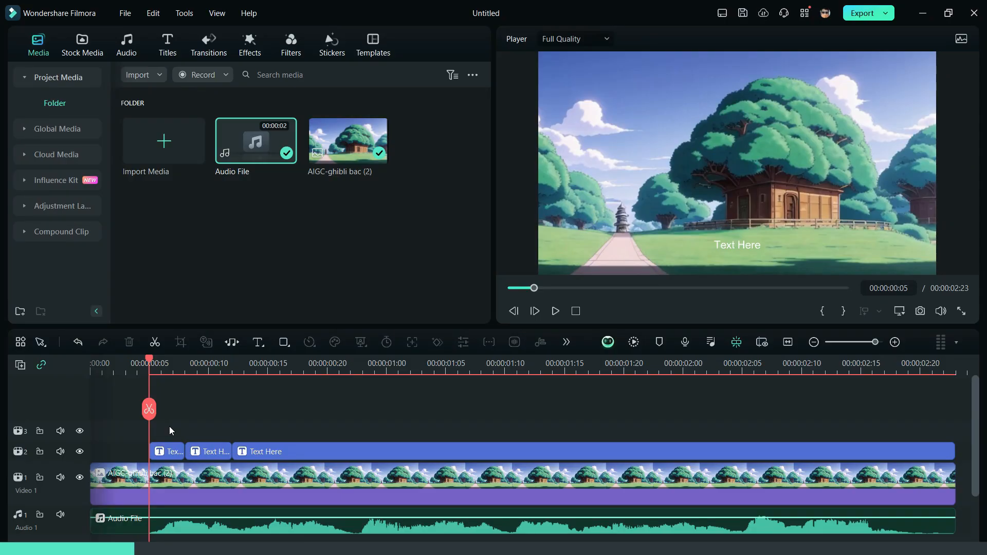
key("space")
key("space")
left_click_drag(327, 410, 505, 409)
left_click(351, 410)
left_click(505, 410)
left_click(504, 372)
key("space")
key("space")
left_click(648, 410)
Split the title at the remaining word boundaries and delete the small leftover piece.
key("space")
key("space")
left_click_drag(729, 410, 665, 410)
left_click(671, 410)
left_click_drag(659, 452, 820, 402)
left_click(129, 342)
Remove the last sliver, trim the final title to end at 2:17, and open the first piece.
key("space")
key("space")
left_click(752, 475)
left_click(730, 409)
left_click(741, 363)
left_click(742, 363)
left_click(742, 409)
key("Delete")
key("space")
key("space")
left_click(881, 422)
left_click(883, 368)
left_click_drag(955, 423, 884, 423)
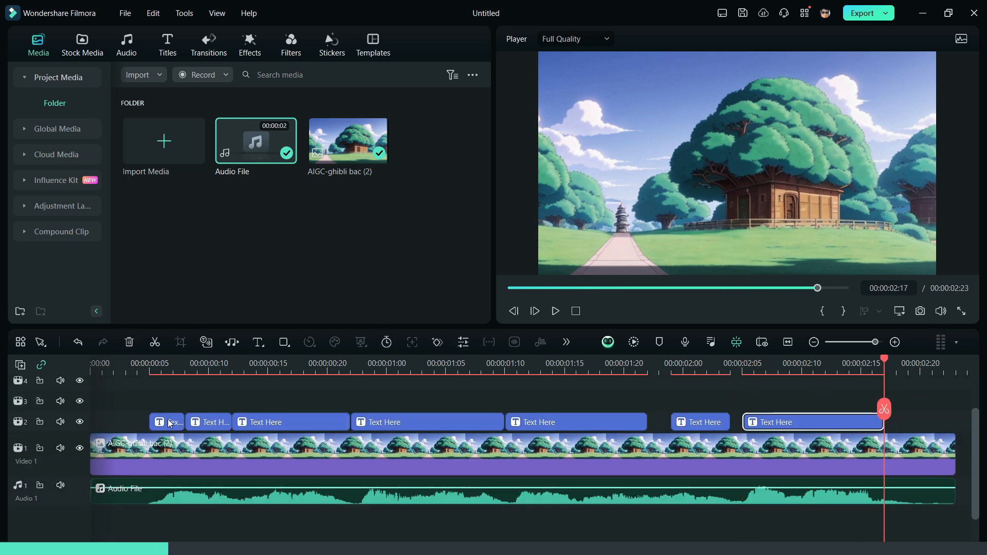
double_click(160, 422)
Retype the first three title pieces in capitals as HOW, TO and CREATE.
left_click(23, 49)
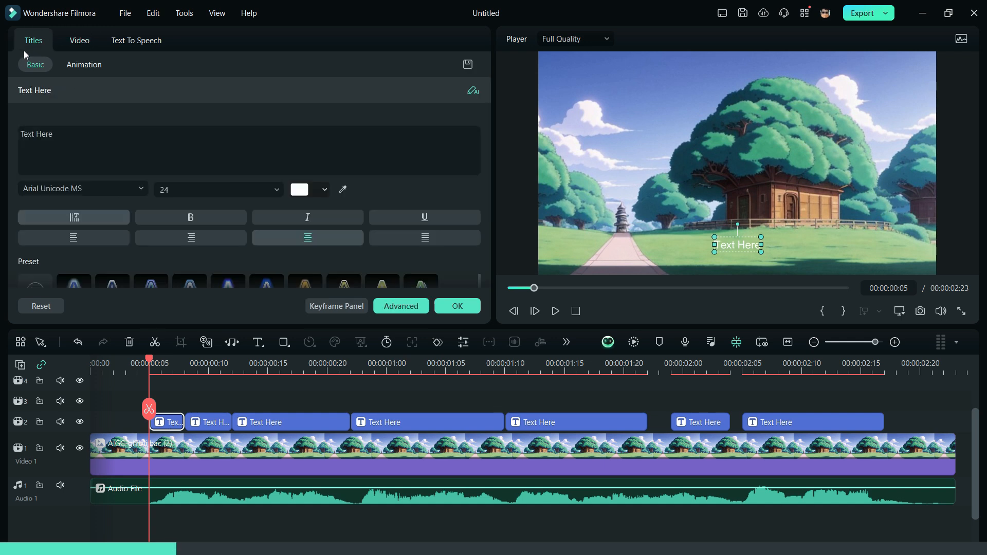
left_click_drag(58, 121, 20, 120)
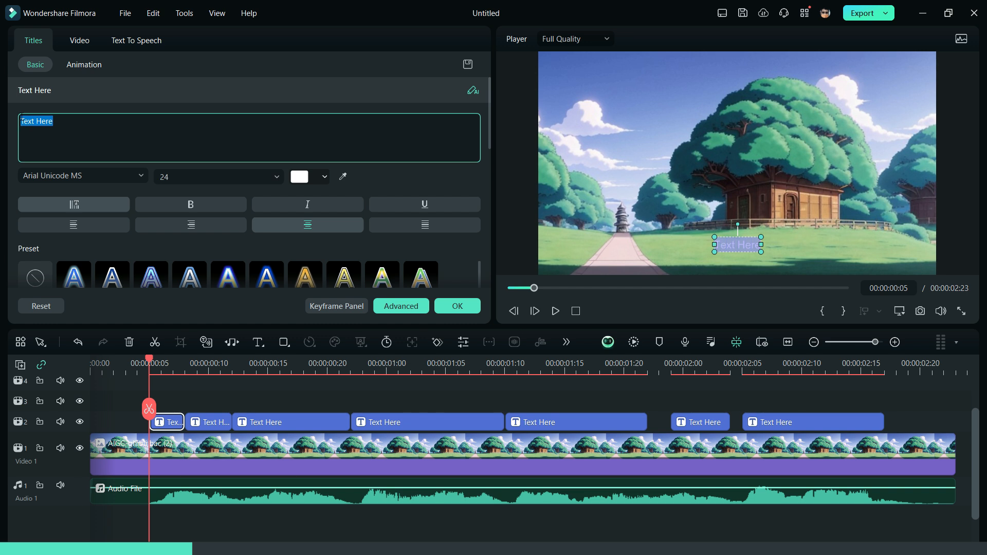
key("Caps_Lock")
type("HOW")
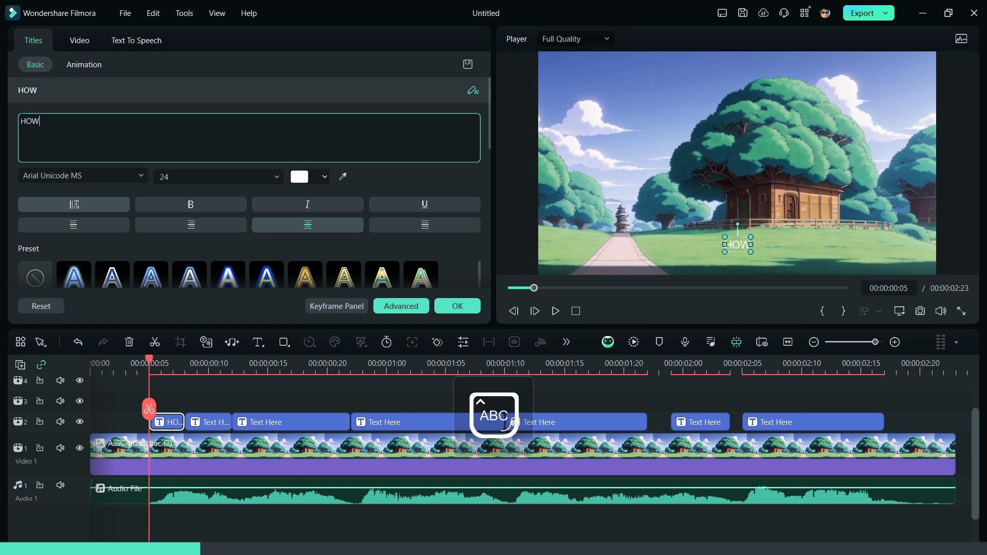
left_click(208, 431)
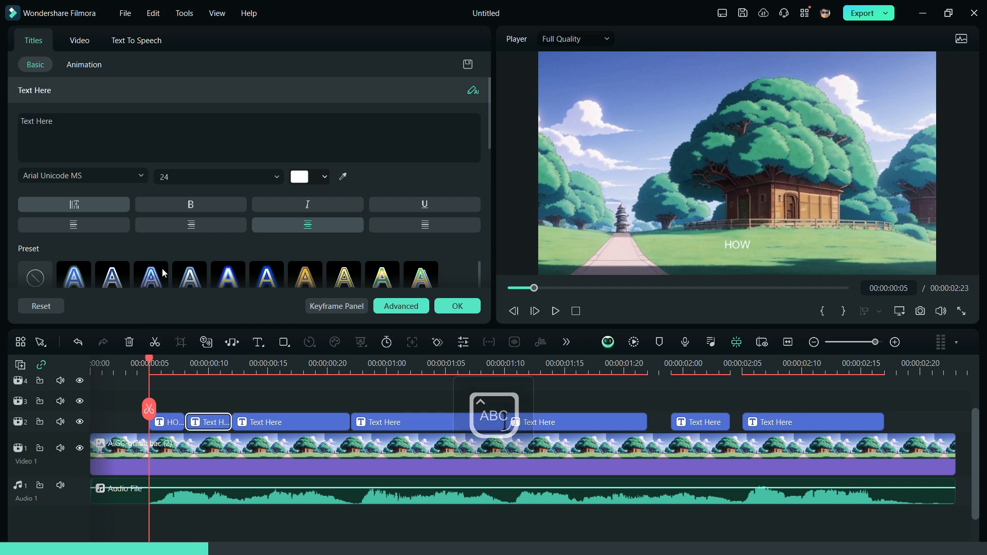
left_click_drag(53, 122, 0, 109)
type("TO")
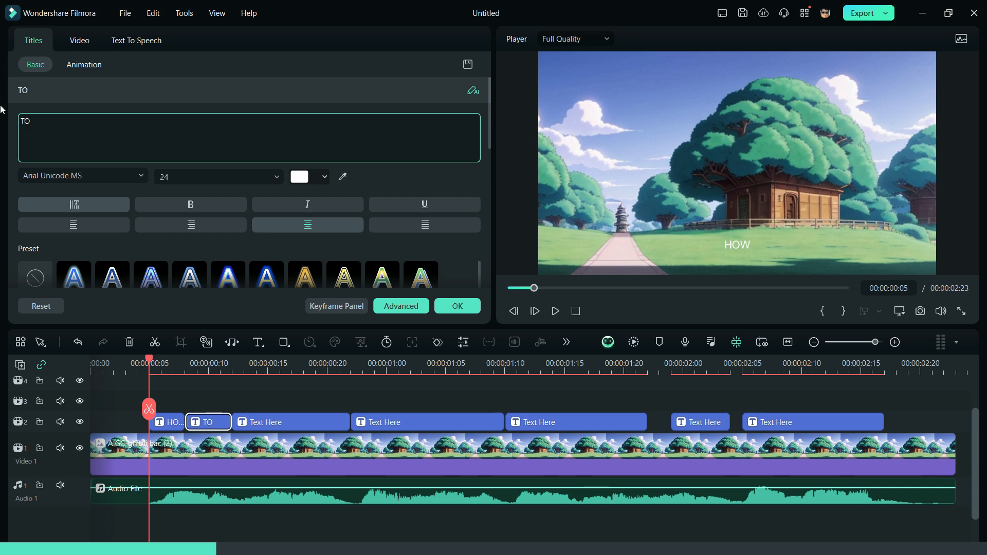
left_click(289, 424)
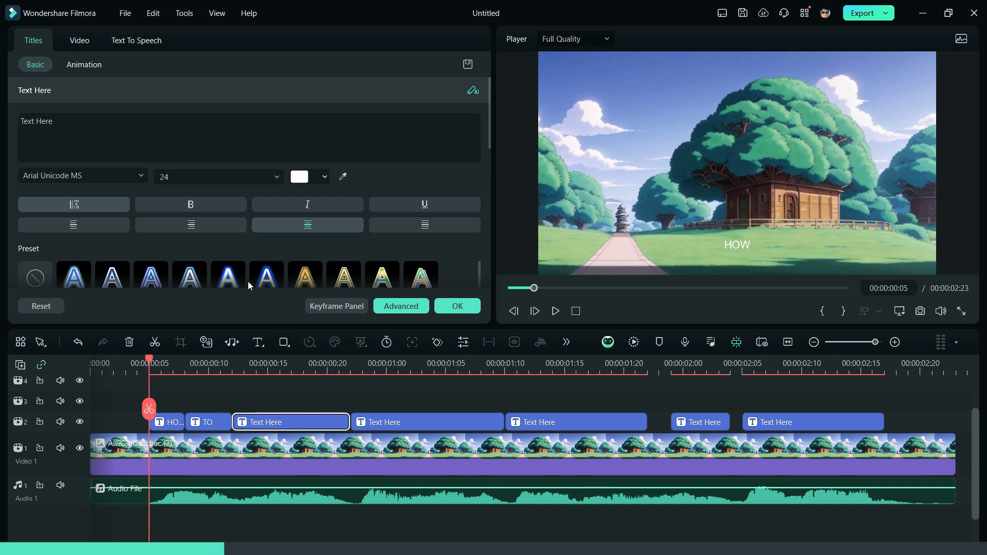
left_click_drag(54, 121, 0, 95)
type("CREATE")
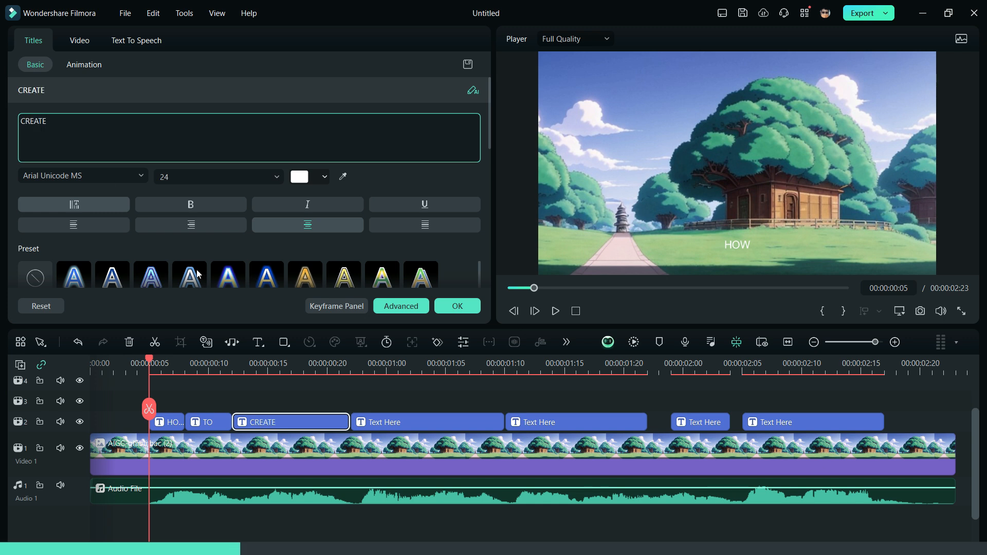
Change the remaining pieces to DYNAMIC, CAPTIONS, IN and FILMORA and confirm the edits.
left_click(391, 423)
left_click_drag(53, 122, 1, 77)
type("DYNAMIC")
left_click(569, 420)
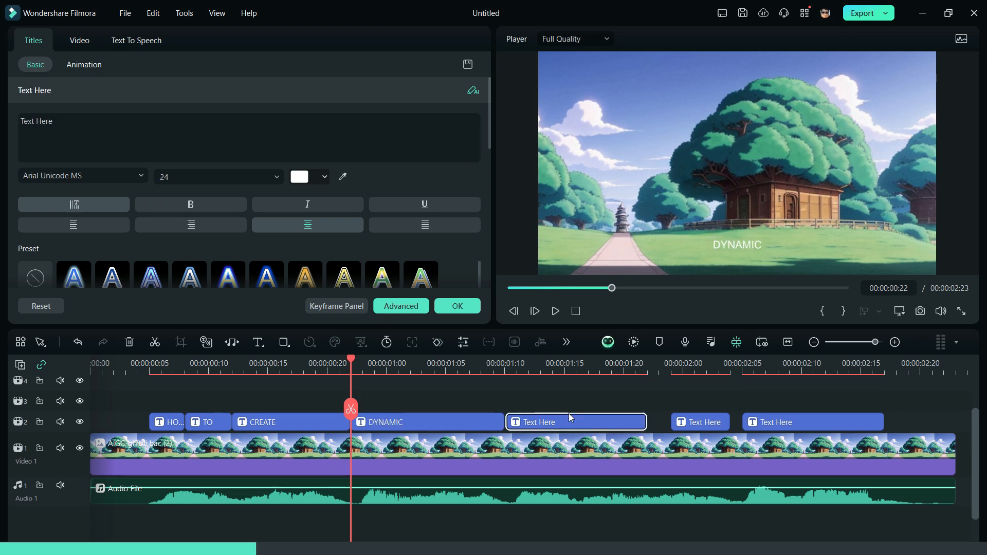
type("CAPTIONS")
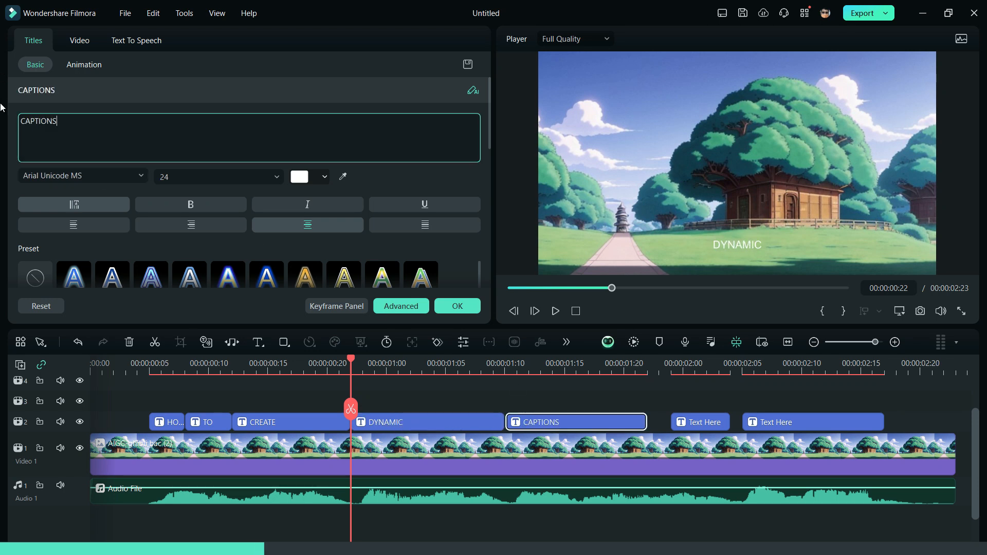
left_click(697, 418)
key("ctrl+a")
type("IN")
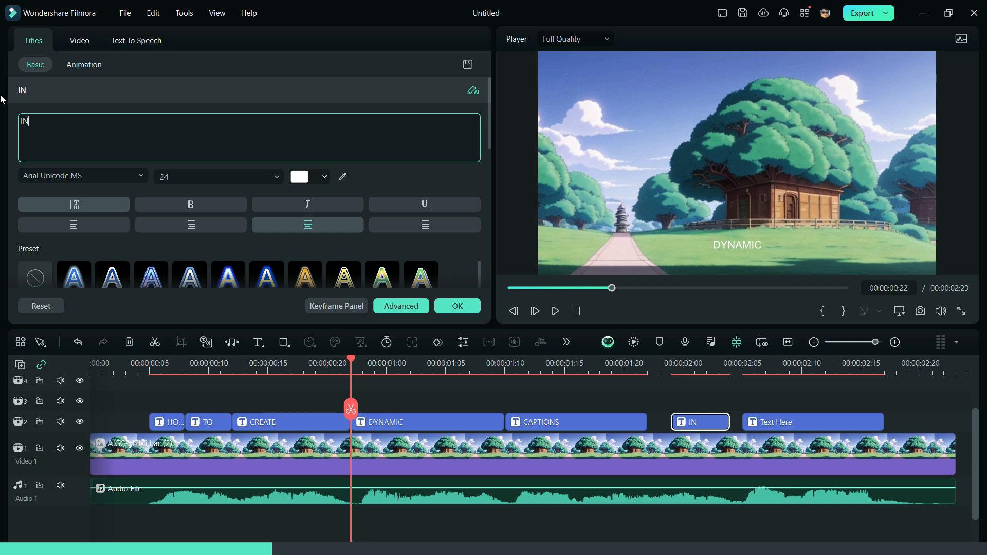
left_click(770, 419)
key("ctrl+a")
type("FILMO")
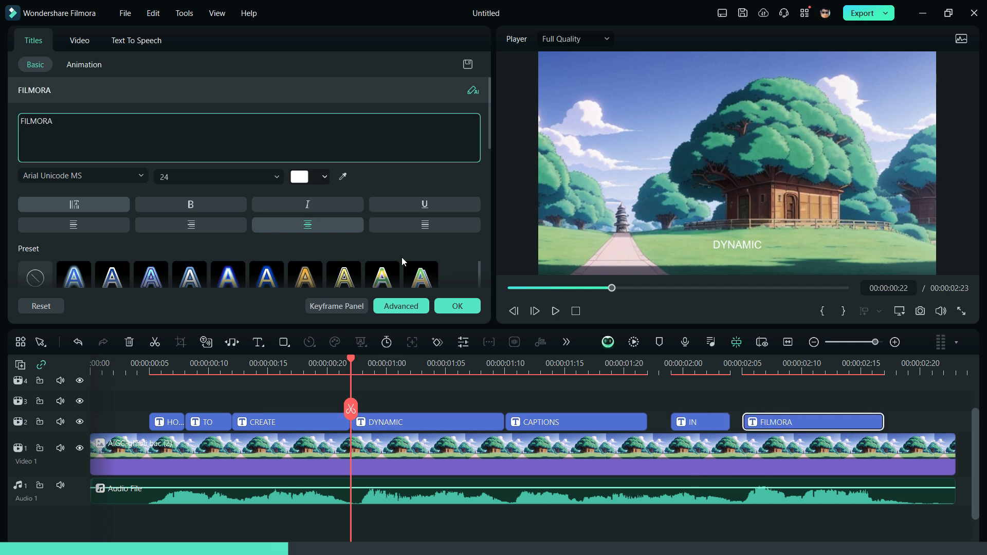
left_click(471, 311)
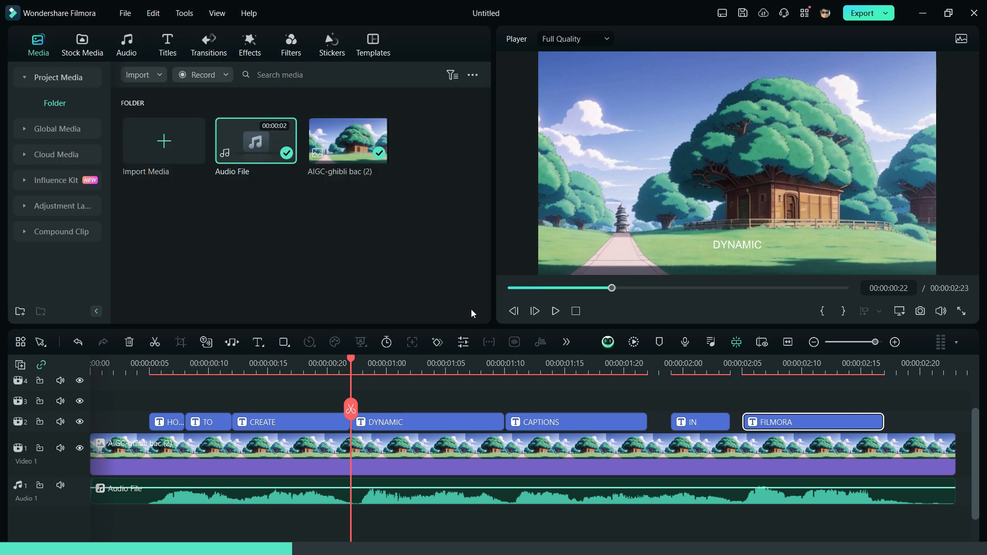
Set Position Y to 0 for the HOW, TO and CREATE titles.
left_click(167, 422)
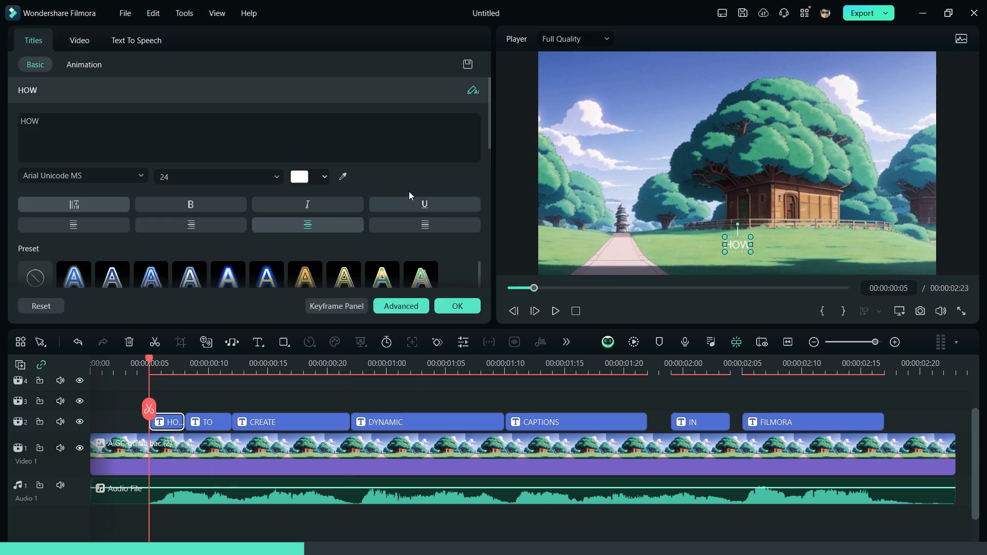
scroll(409, 191, "down", 10)
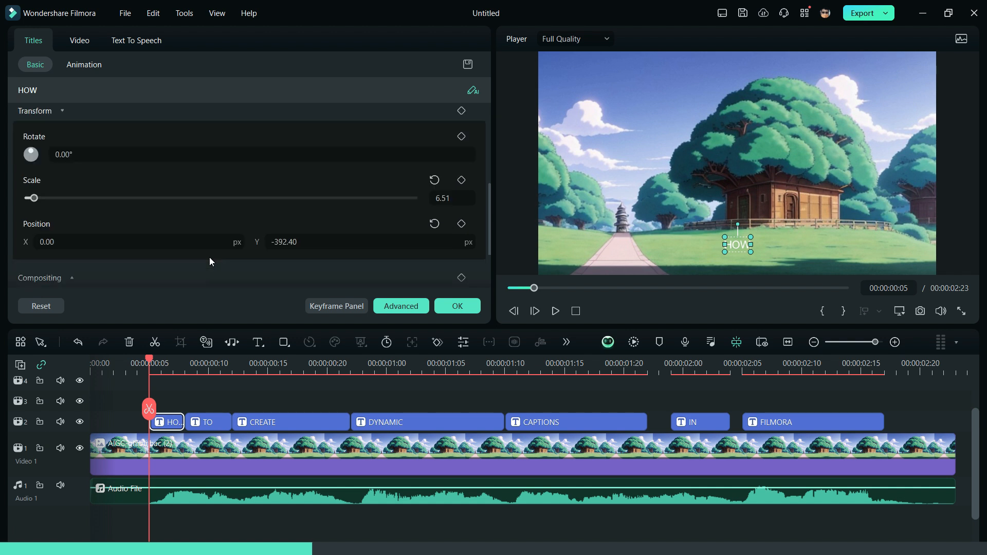
left_click(290, 242)
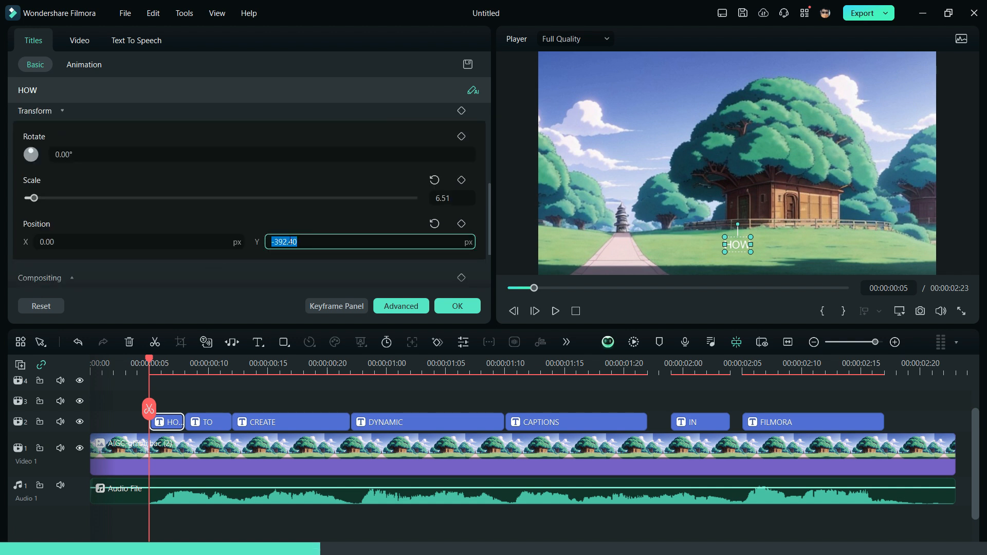
key("Return")
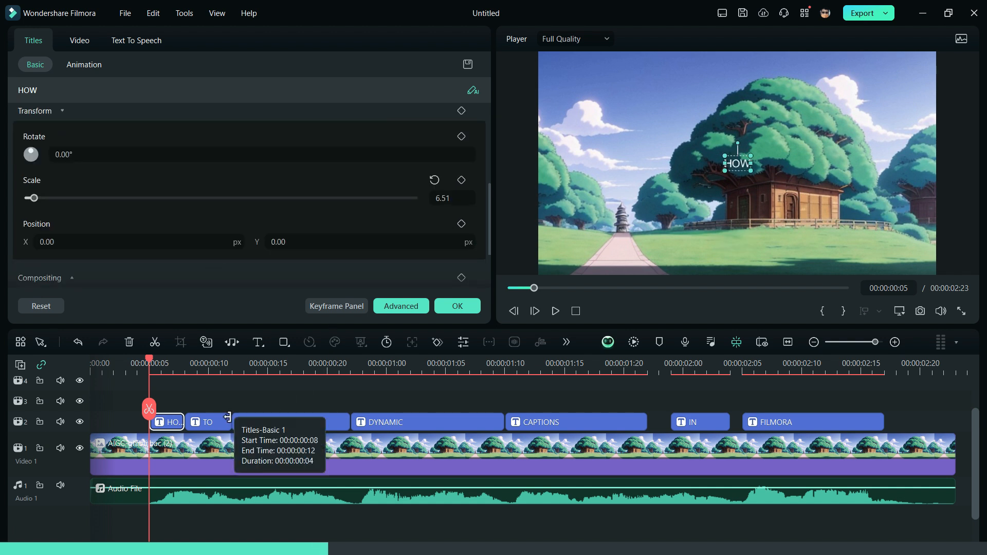
left_click(219, 427)
left_click(308, 242)
type("0")
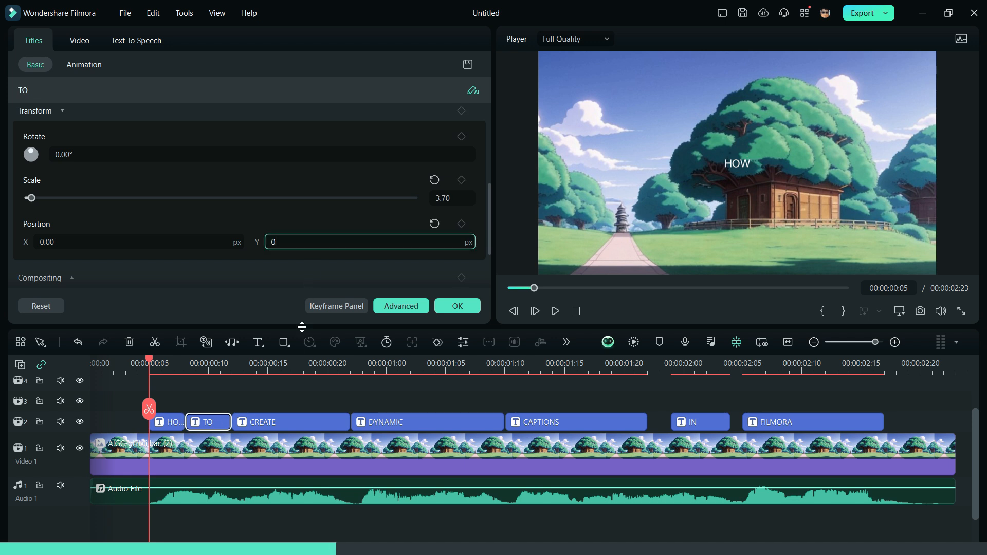
left_click(297, 425)
left_click(330, 242)
type("0")
Set Position Y to 0 for the DYNAMIC, CAPTIONS, IN and FILMORA titles.
left_click(391, 426)
left_click(334, 248)
type("0")
left_click(546, 419)
left_click(396, 246)
type("0")
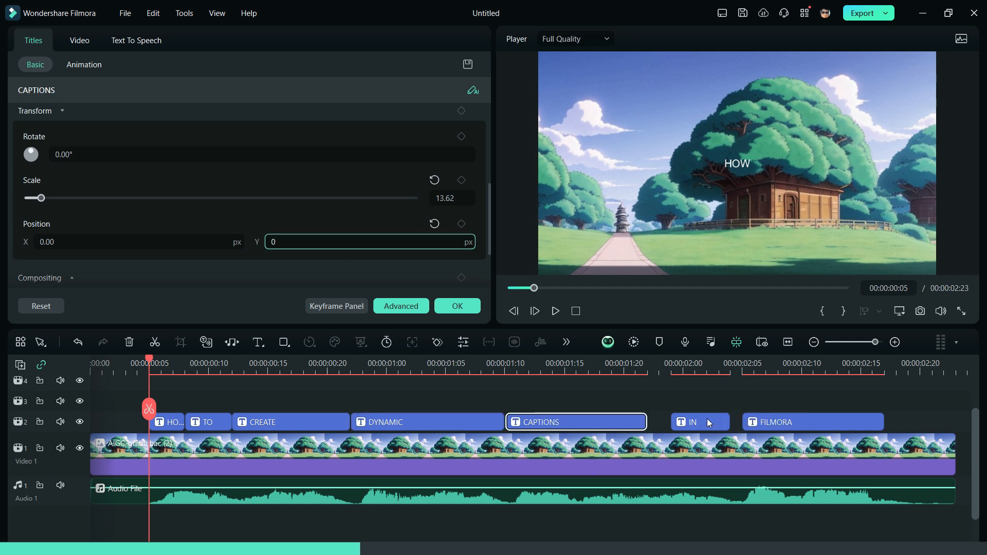
left_click(709, 423)
left_click(373, 240)
type("0")
left_click(772, 417)
left_click(315, 243)
type("0")
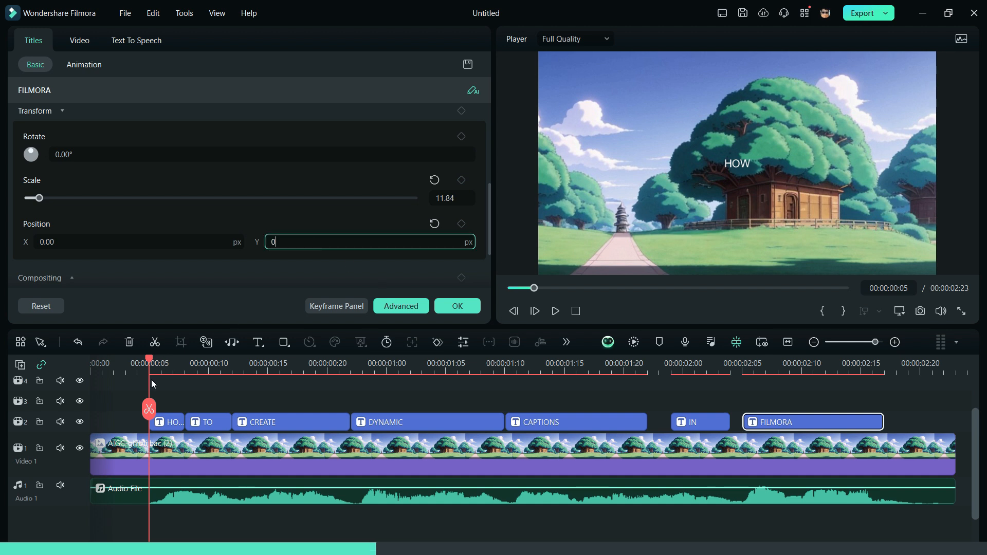
left_click(166, 422)
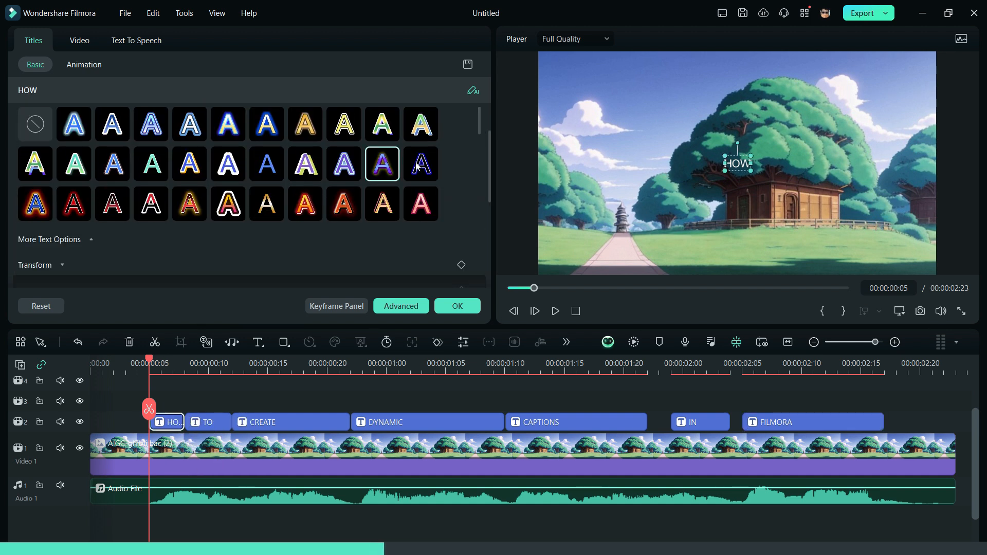
Set the HOW title's font to Covered By Your Grace at size 68.
left_click(203, 96)
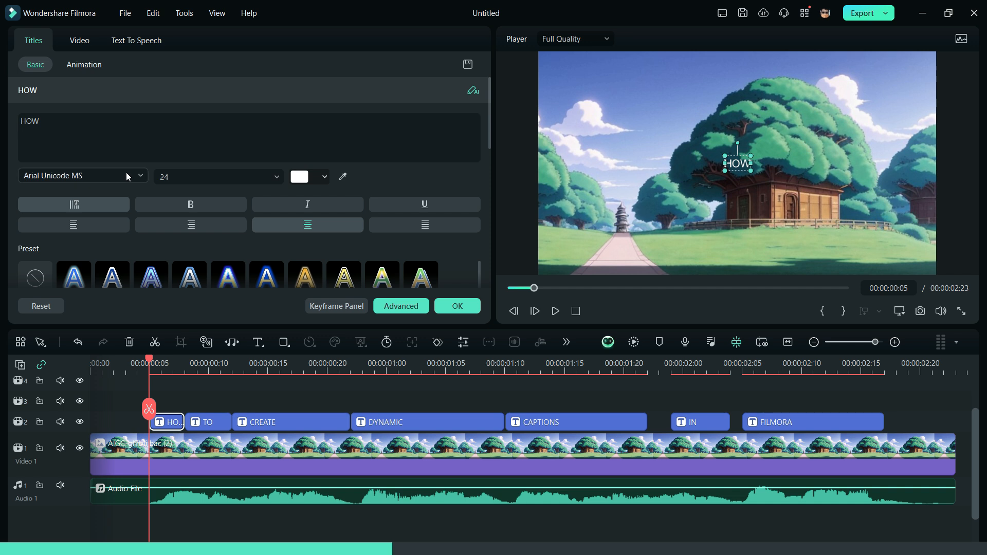
left_click(135, 175)
left_click(187, 197)
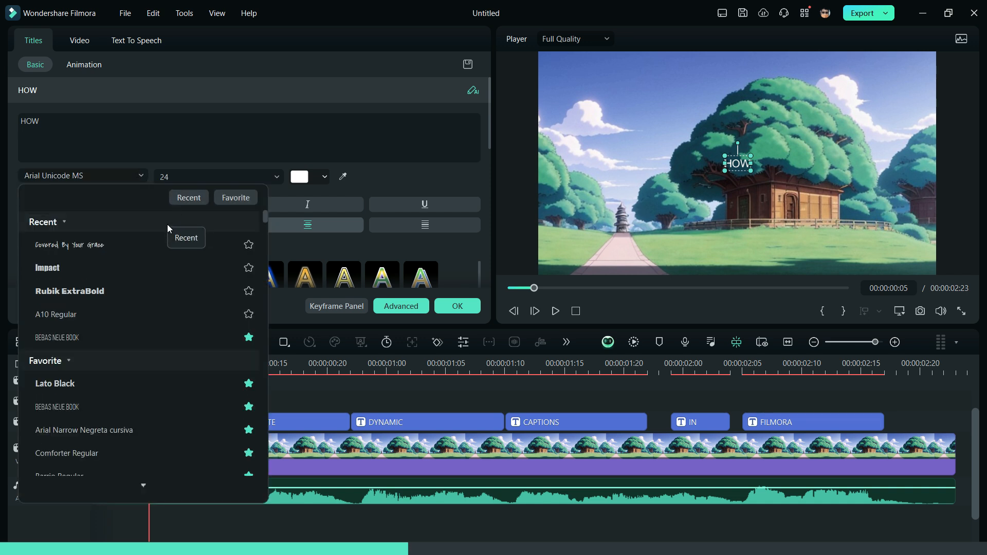
left_click(147, 252)
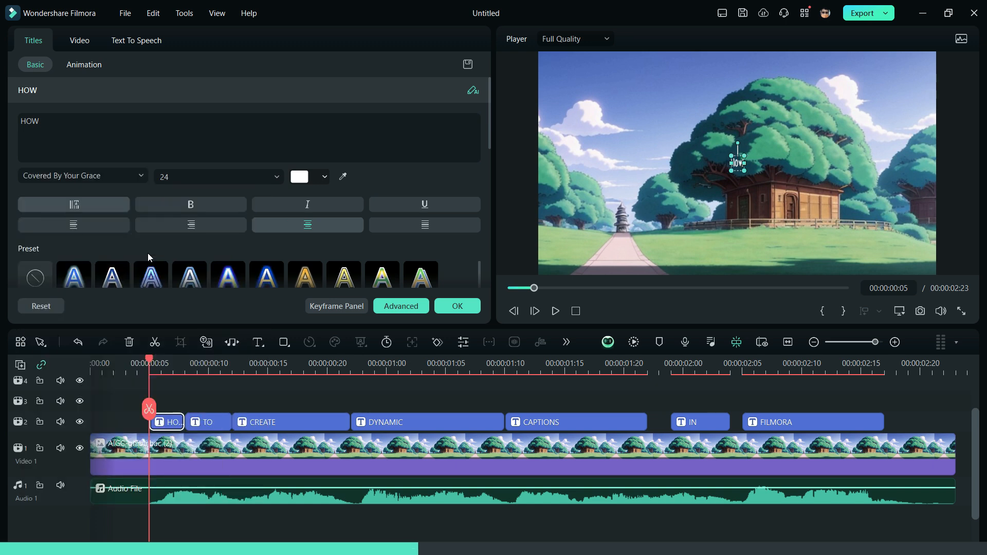
left_click(276, 180)
scroll(220, 237, "down", 5)
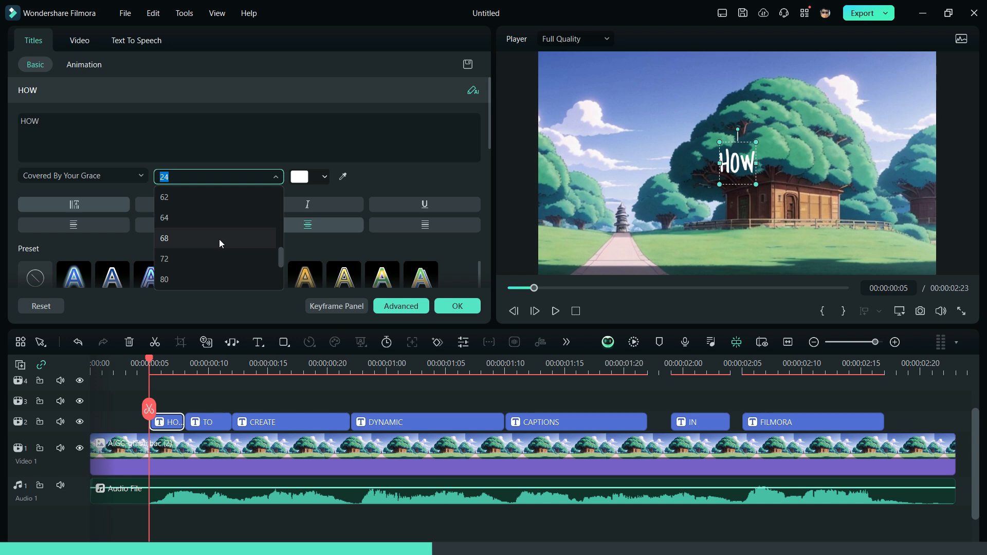
left_click(219, 239)
left_click(319, 181)
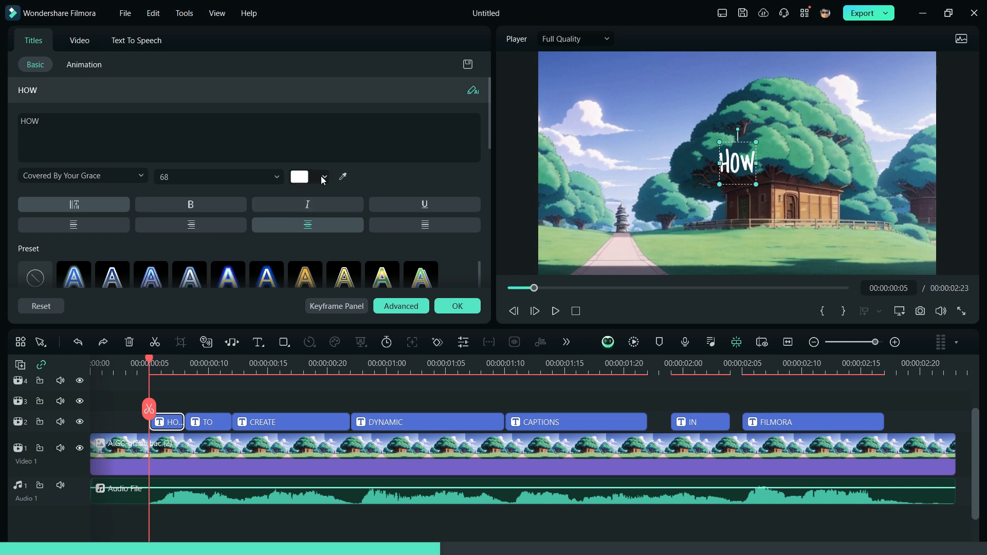
Apply the Covered By Your Grace font to the TO, CREATE and DYNAMIC titles.
left_click(216, 419)
left_click(103, 175)
left_click(122, 315)
left_click(283, 426)
left_click(83, 175)
left_click(70, 337)
left_click(370, 422)
left_click(83, 175)
left_click(70, 338)
Apply the Covered By Your Grace font to the CAPTIONS, IN and FILMORA titles.
left_click(576, 422)
left_click(82, 175)
left_click(69, 337)
left_click_drag(163, 177, 195, 182)
left_click(700, 422)
left_click(83, 175)
left_click(69, 335)
left_click(813, 422)
left_click(82, 175)
scroll(94, 236, "up", 10)
left_click(69, 335)
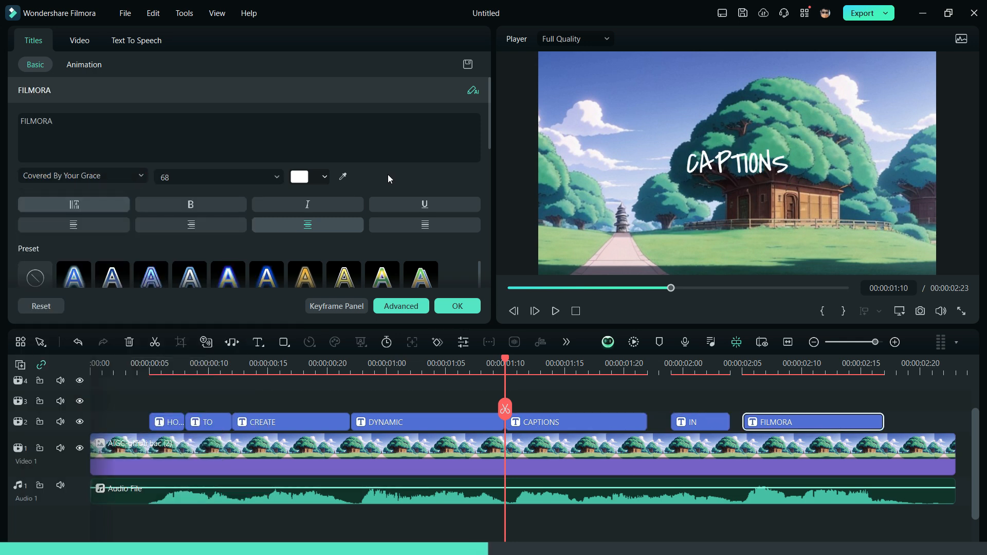
Play the restyled captions from the start to preview them.
left_click(513, 288)
key("space")
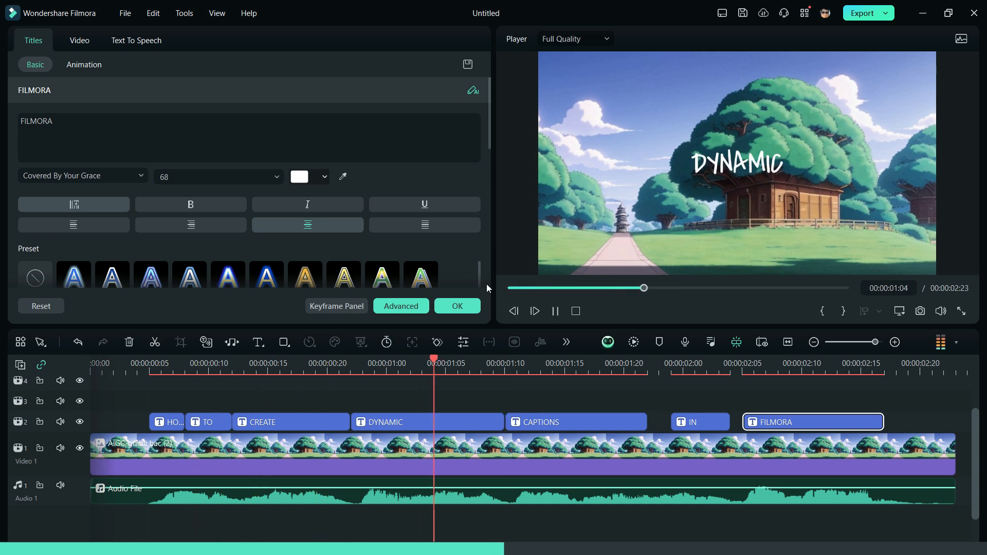
key("space")
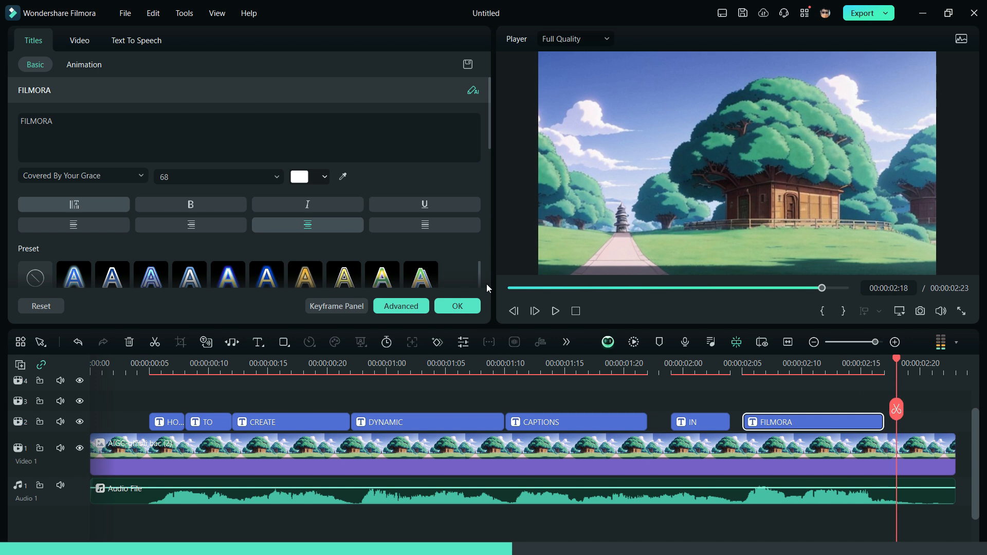
Give the HOW, TO and CREATE titles the Boom entrance animation.
left_click(172, 421)
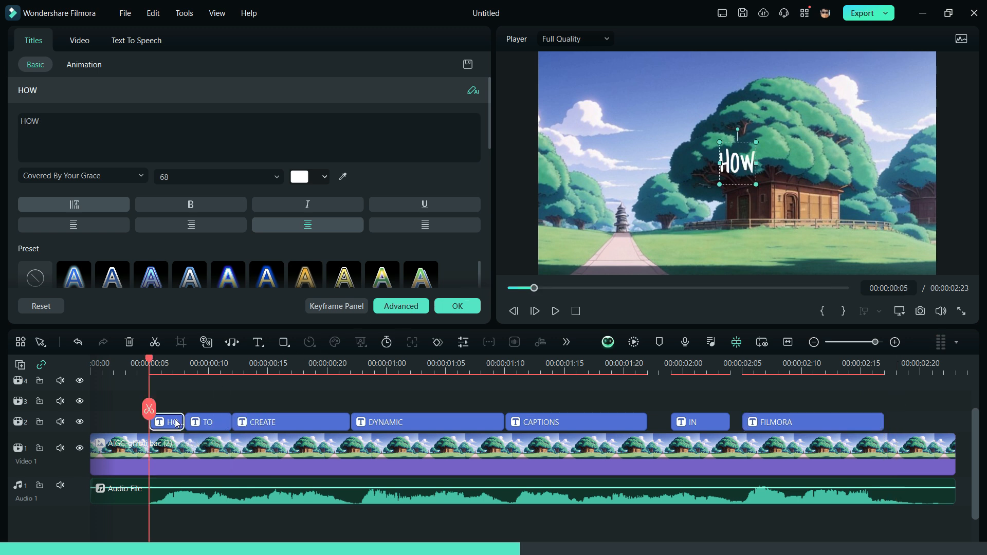
left_click(85, 66)
scroll(325, 193, "down", 5)
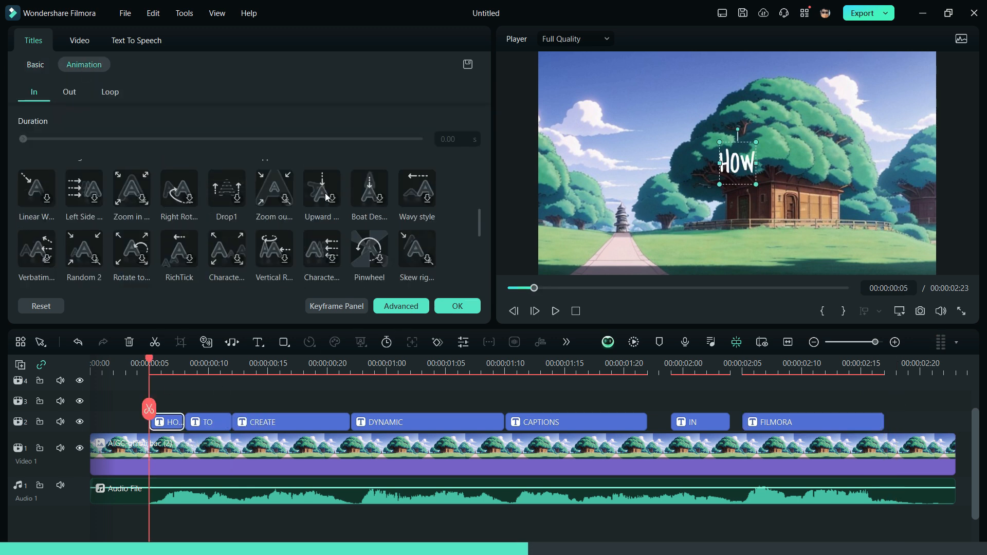
left_click(94, 211)
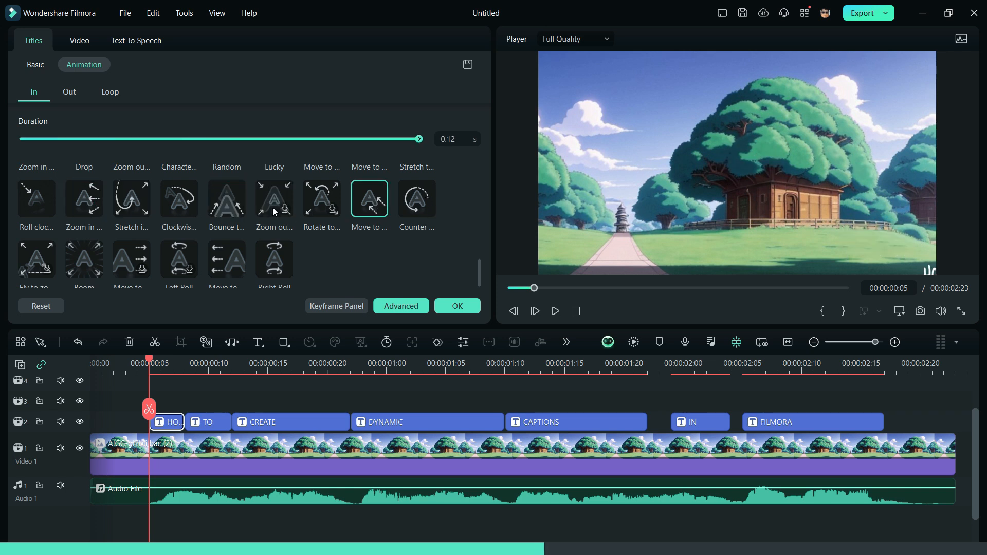
scroll(271, 211, "down", 1)
left_click(80, 251)
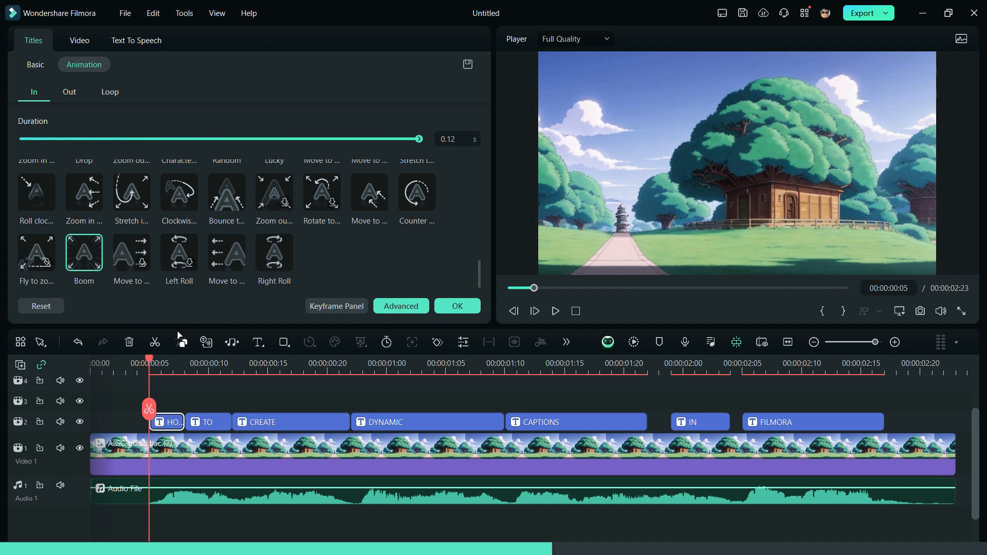
left_click(211, 424)
left_click(88, 245)
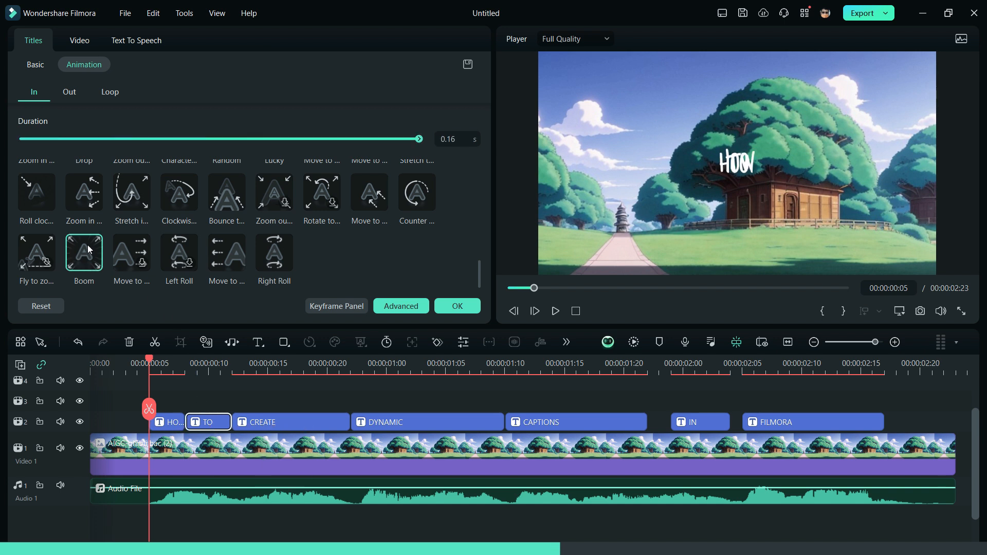
left_click(260, 426)
left_click(85, 257)
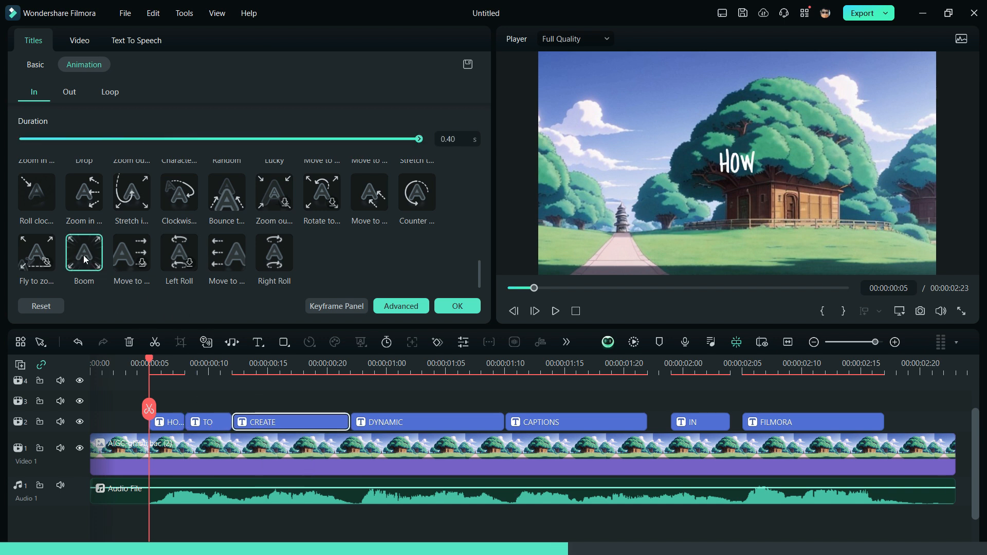
Give DYNAMIC, CAPTIONS, IN and FILMORA the Boom animation, confirm, and play the result.
left_click(379, 424)
left_click(85, 252)
left_click(535, 423)
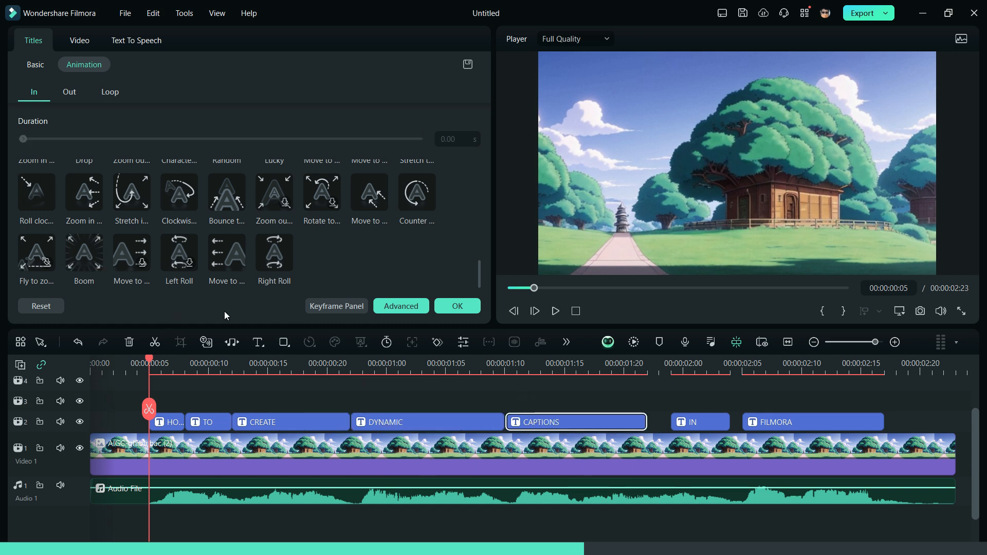
left_click(91, 254)
left_click(704, 423)
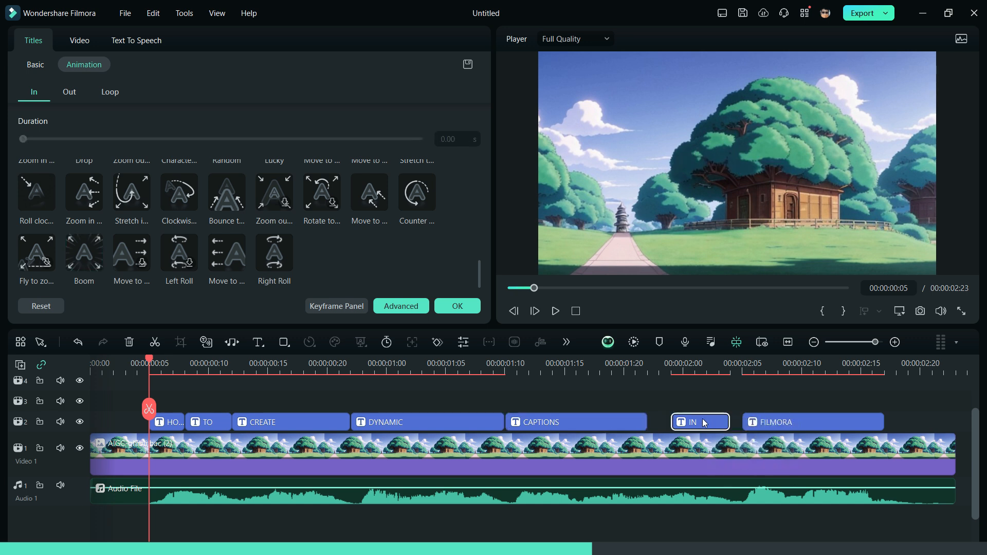
left_click(91, 248)
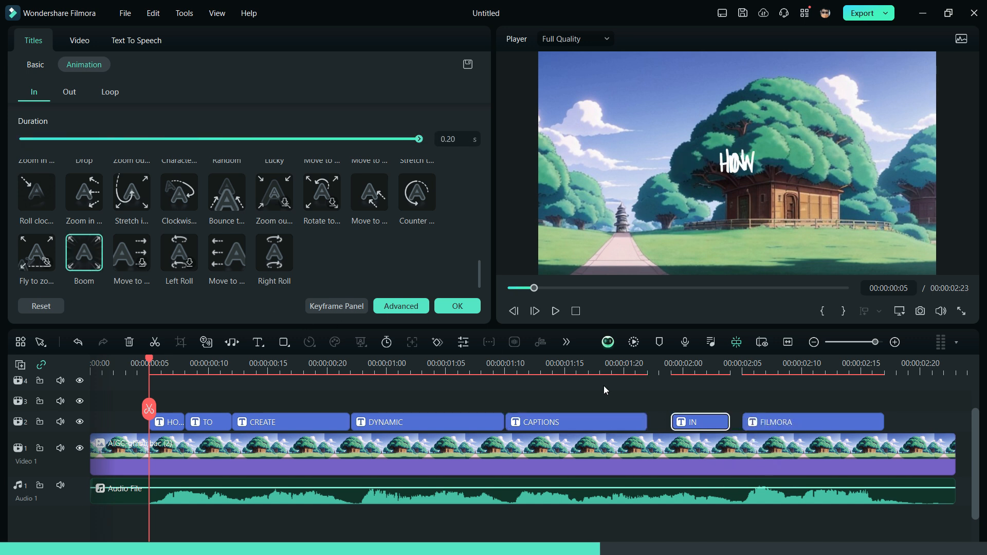
left_click(799, 424)
left_click(75, 242)
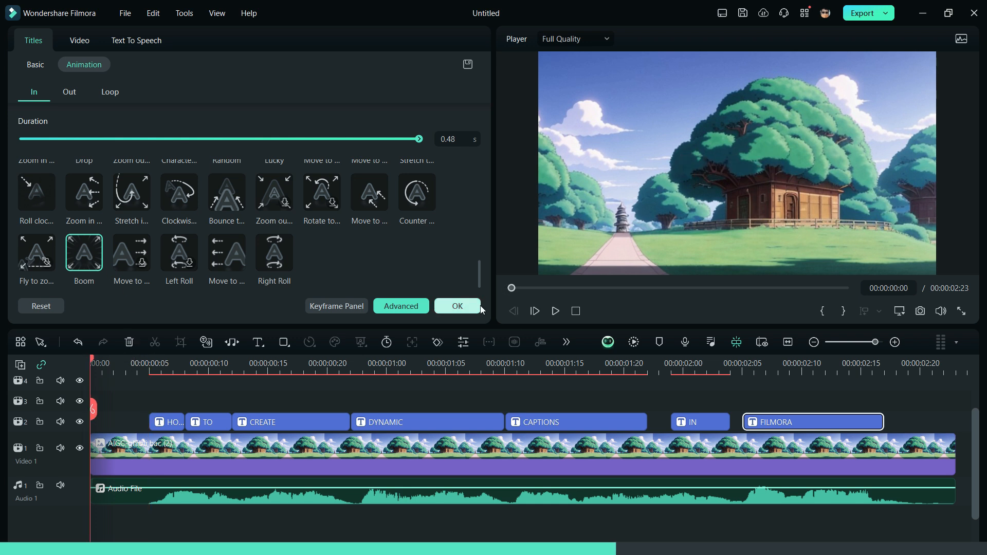
left_click(481, 308)
key("space")
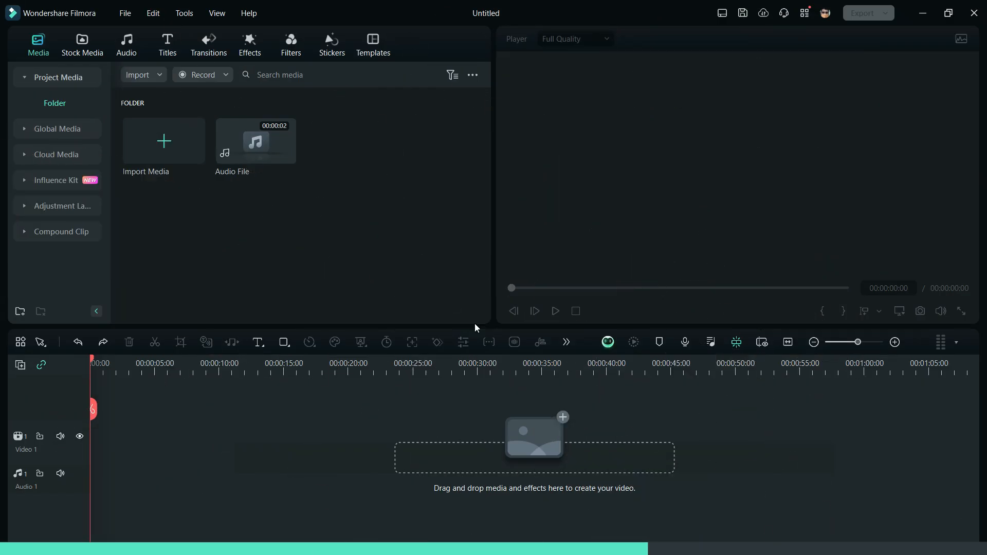
Place Audio File at the start of the audio track and fit the timeline to view.
left_click_drag(260, 147, 105, 478)
left_click(788, 343)
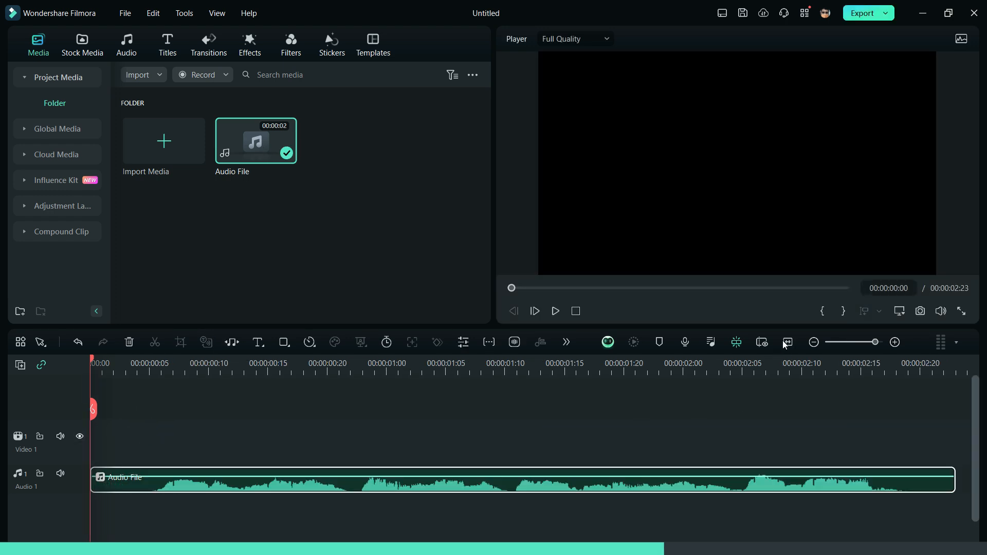
left_click(567, 342)
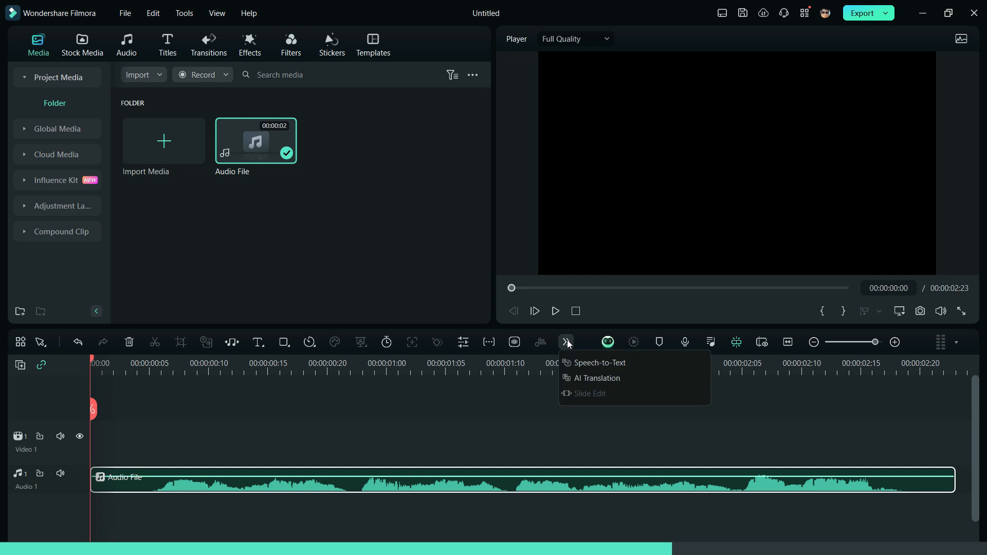
Run Speech-to-Text on the audio with automatic active-word highlighting enabled, outputting titles.
left_click(583, 362)
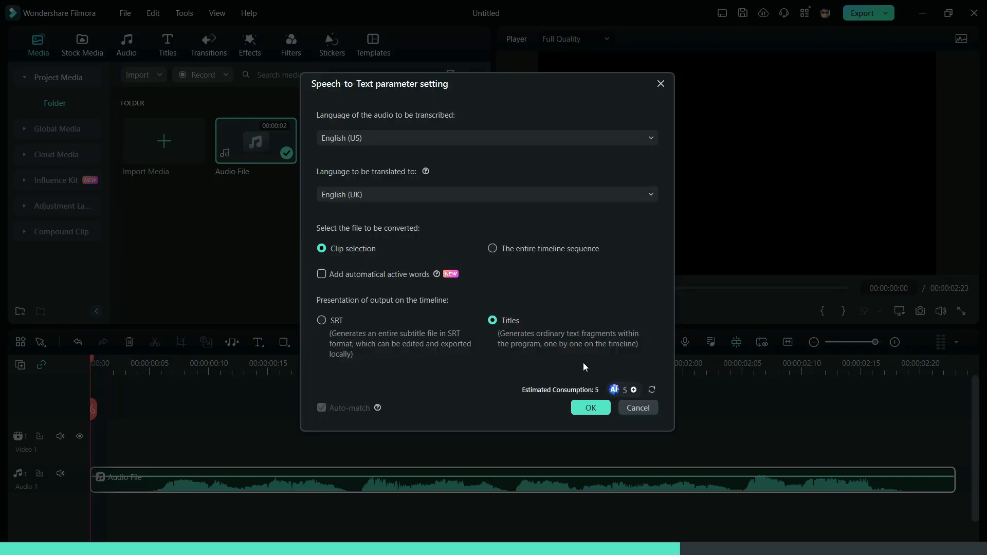
left_click(322, 276)
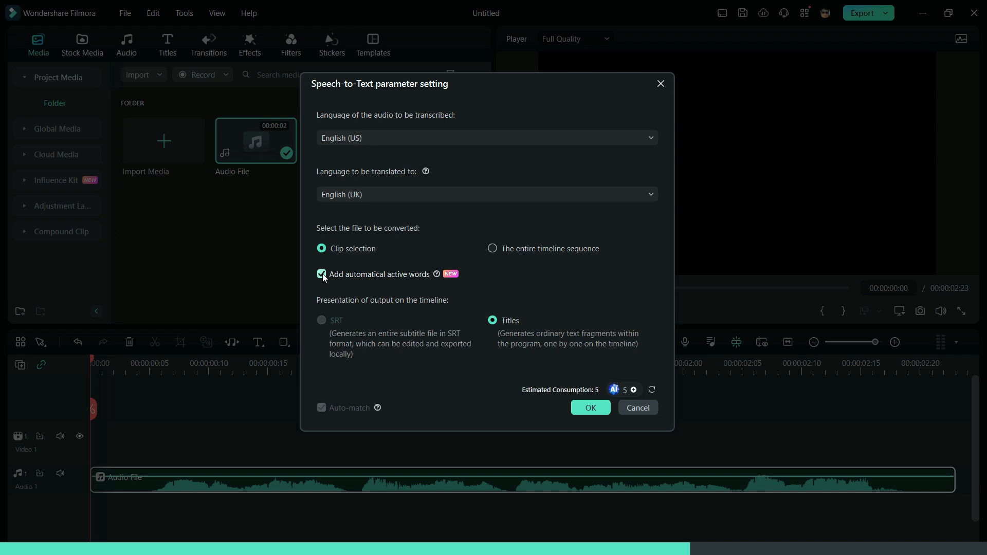
left_click(578, 409)
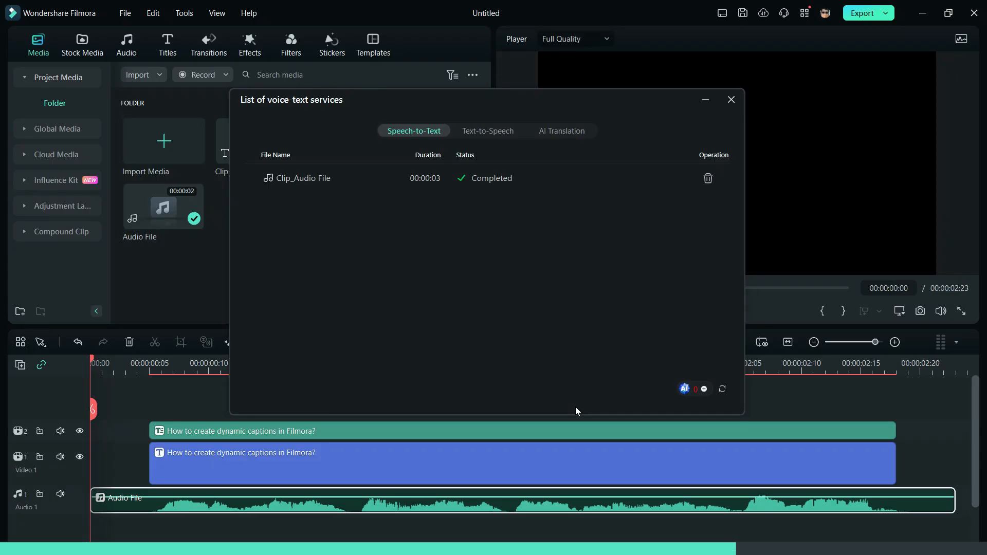
left_click(730, 104)
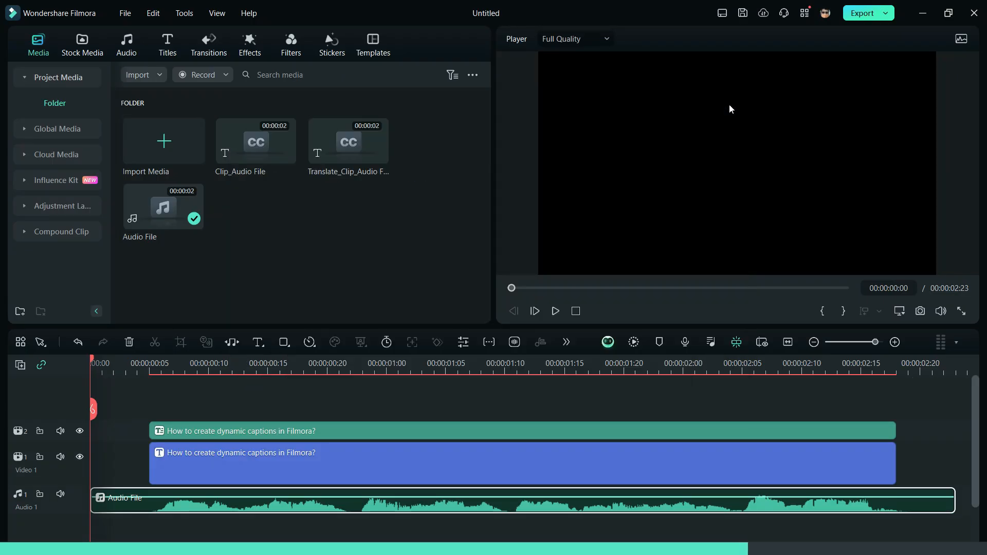
left_click(559, 312)
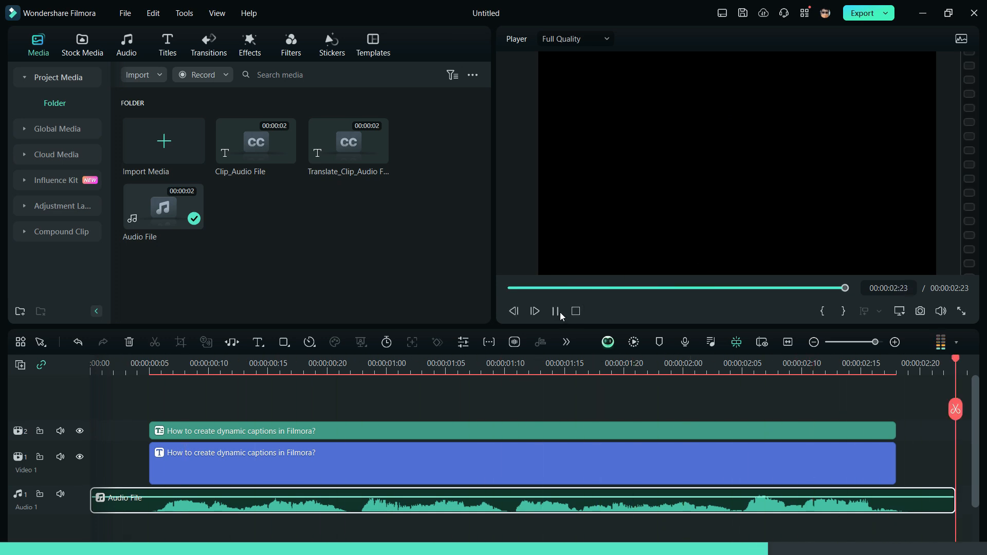
left_click(560, 313)
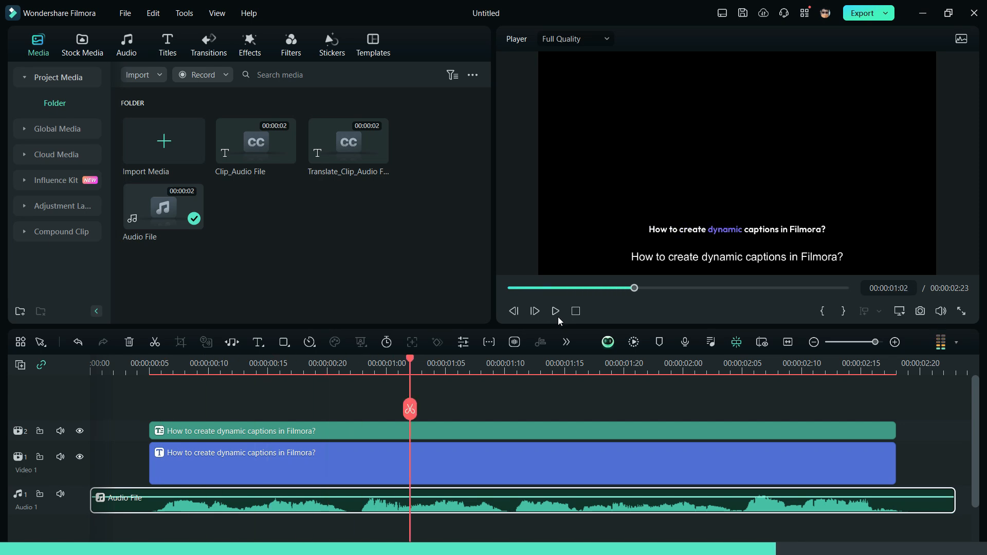
left_click(533, 463)
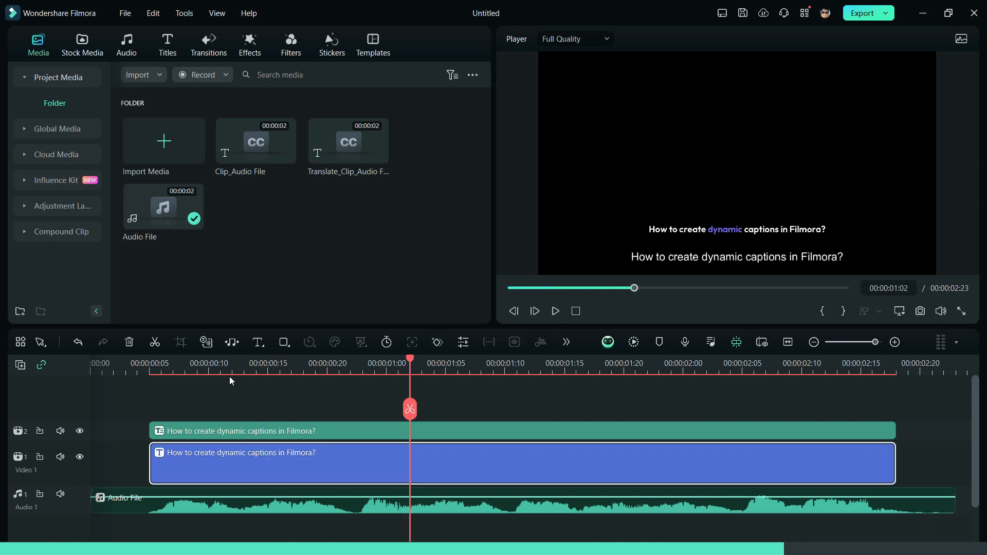
Delete the plain Video 1 title and apply the pink-and-teal highlight template to the caption.
left_click(129, 343)
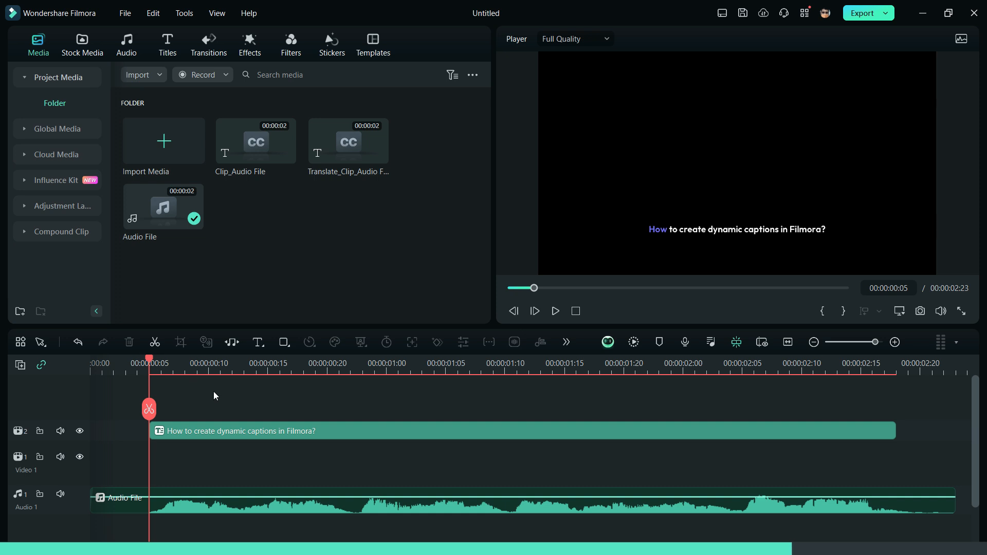
double_click(247, 433)
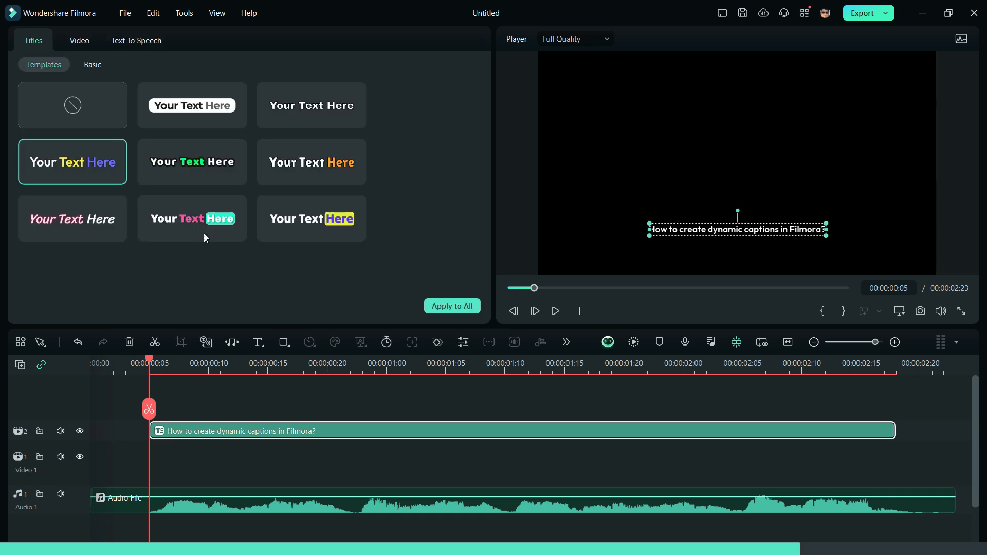
left_click(199, 180)
left_click(294, 171)
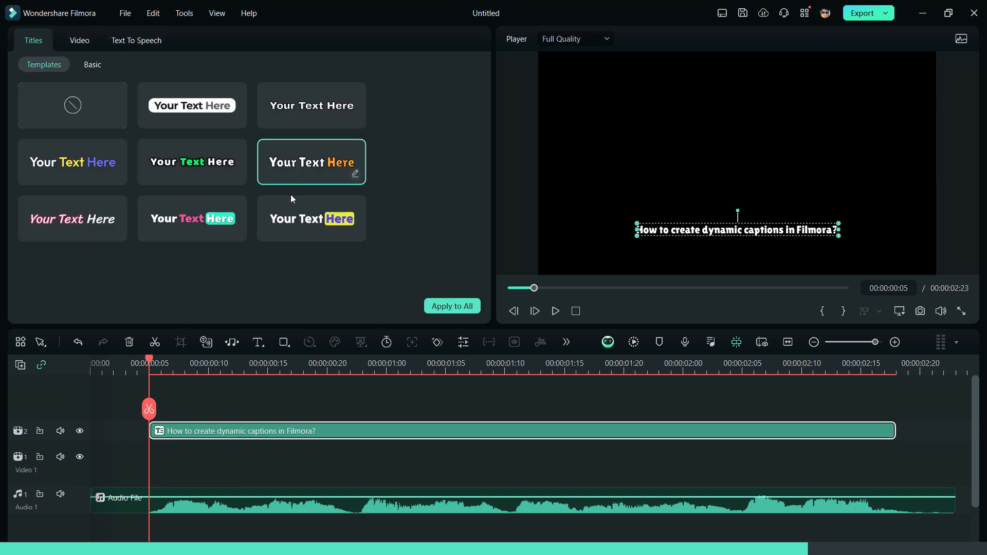
left_click(195, 220)
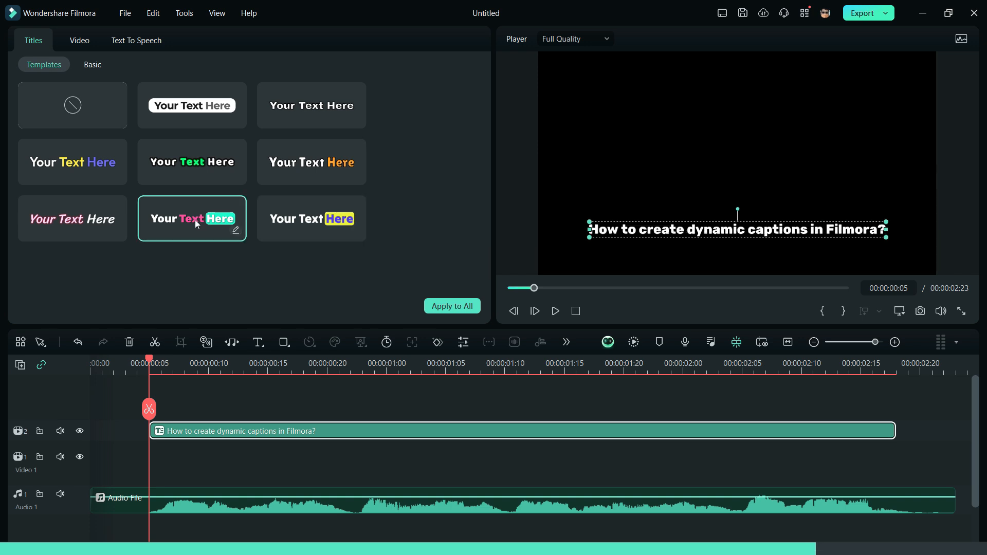
left_click(235, 231)
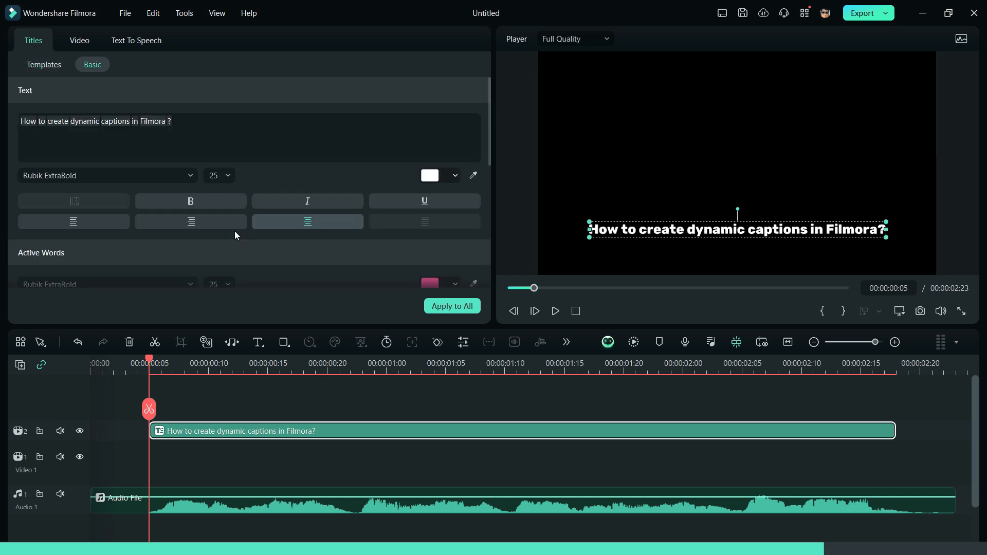
Apply the current caption style to every word, keeping the key-word colour pink.
scroll(235, 231, "down", 5)
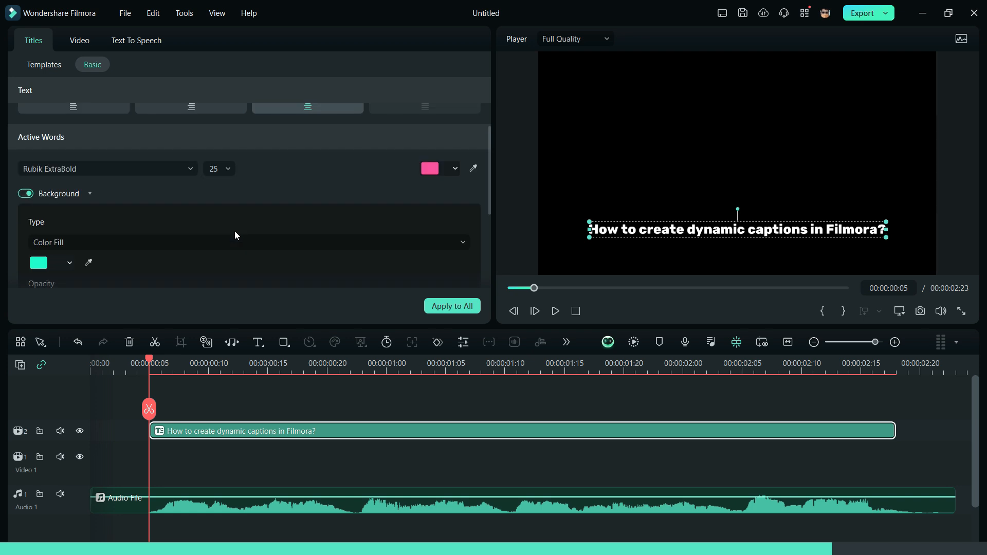
left_click(450, 307)
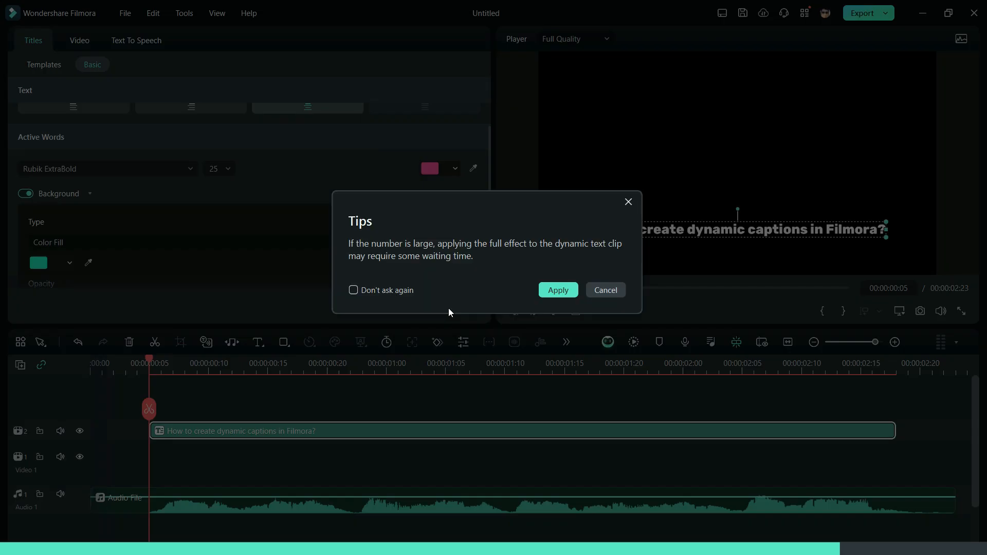
left_click(553, 290)
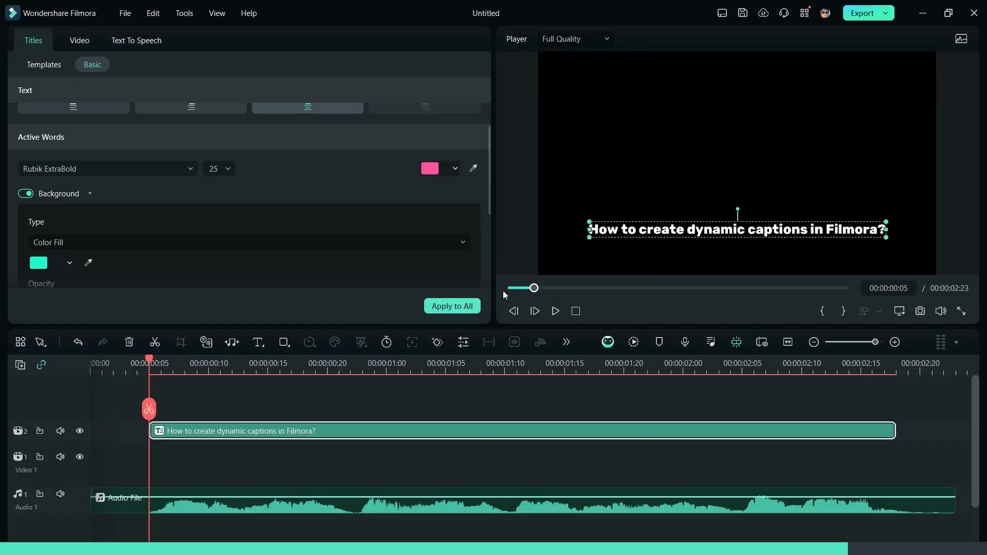
scroll(307, 250, "down", 1)
scroll(307, 248, "down", 4)
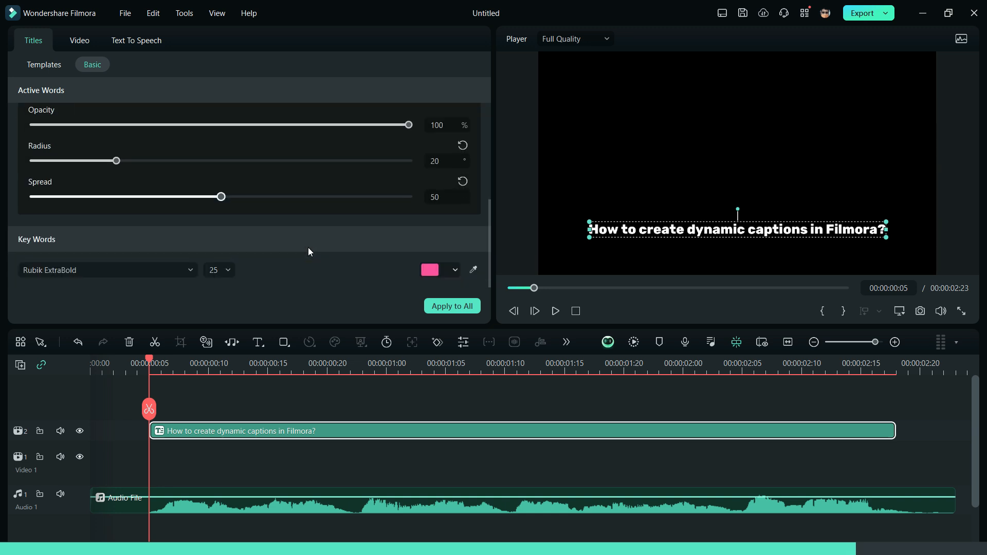
left_click(447, 269)
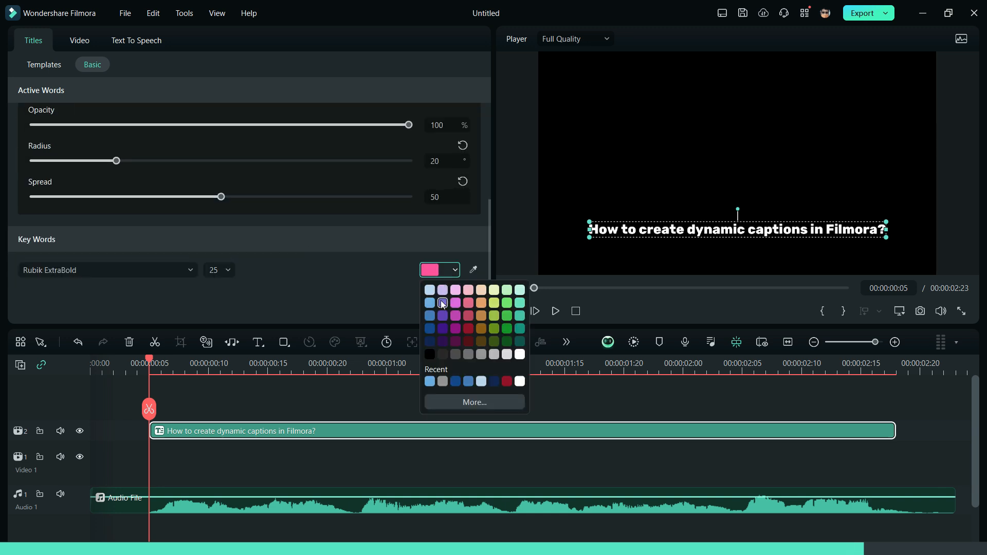
left_click(440, 305)
Change the active-word highlight background to dark red and apply it to the whole caption.
scroll(410, 229, "up", 5)
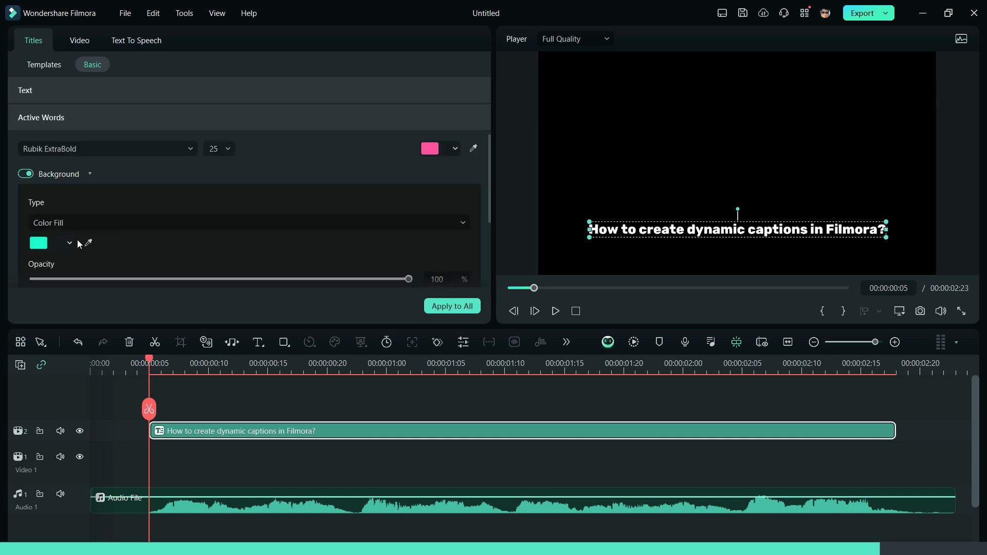
left_click(70, 242)
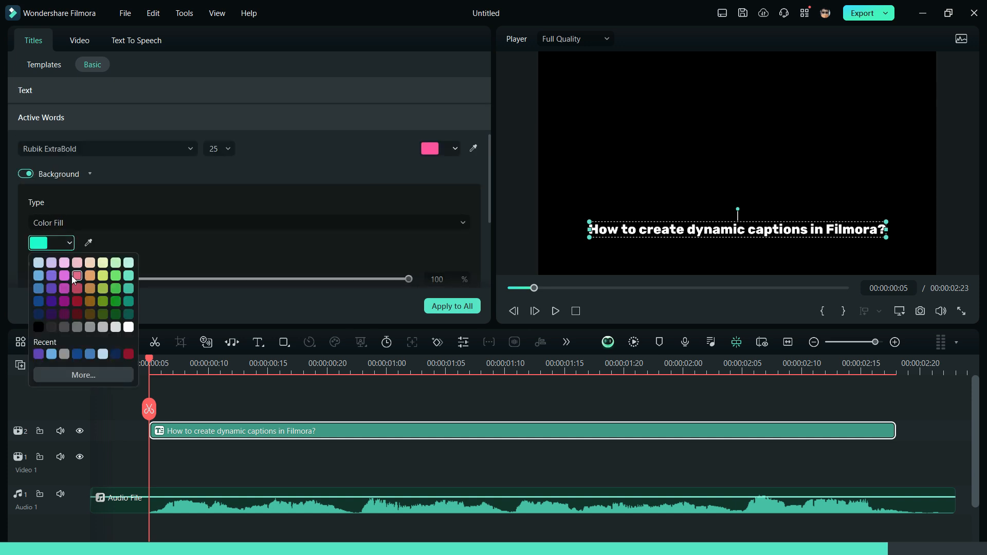
left_click(78, 299)
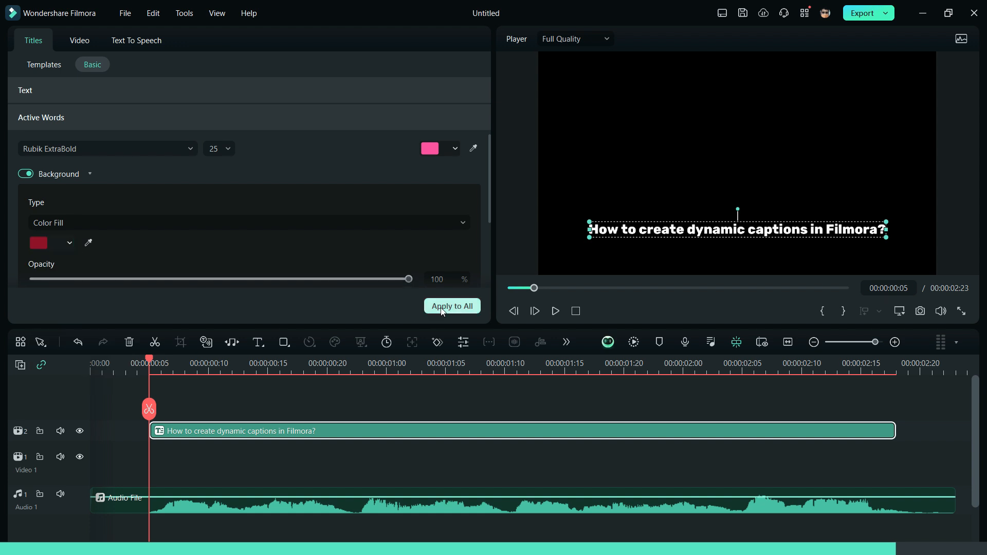
left_click(469, 306)
left_click(557, 290)
Play back the captioned clip to check the red active-word highlight.
left_click(556, 311)
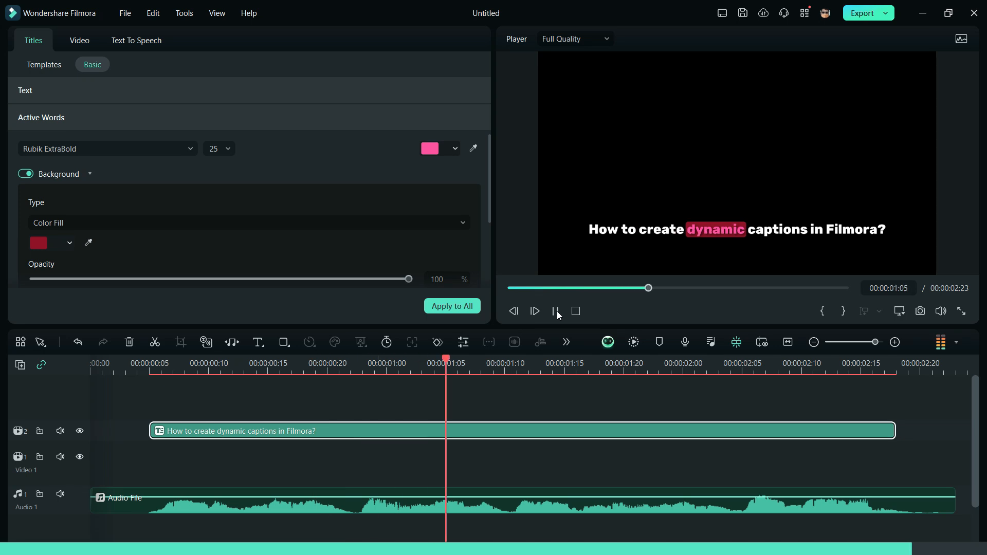
left_click(557, 312)
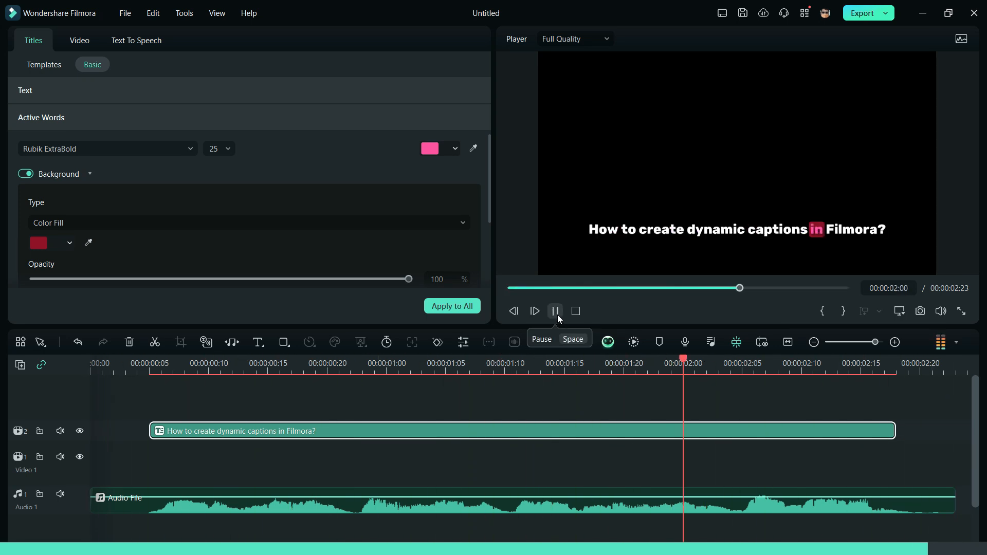
left_click(557, 314)
Move the caption up to the centre of the frame.
left_click(538, 433)
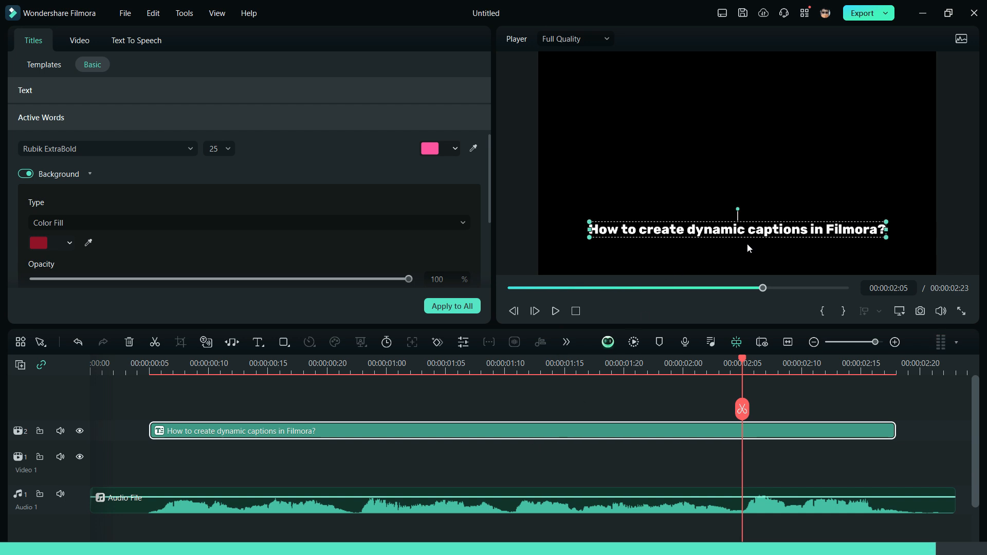
left_click_drag(752, 233, 753, 166)
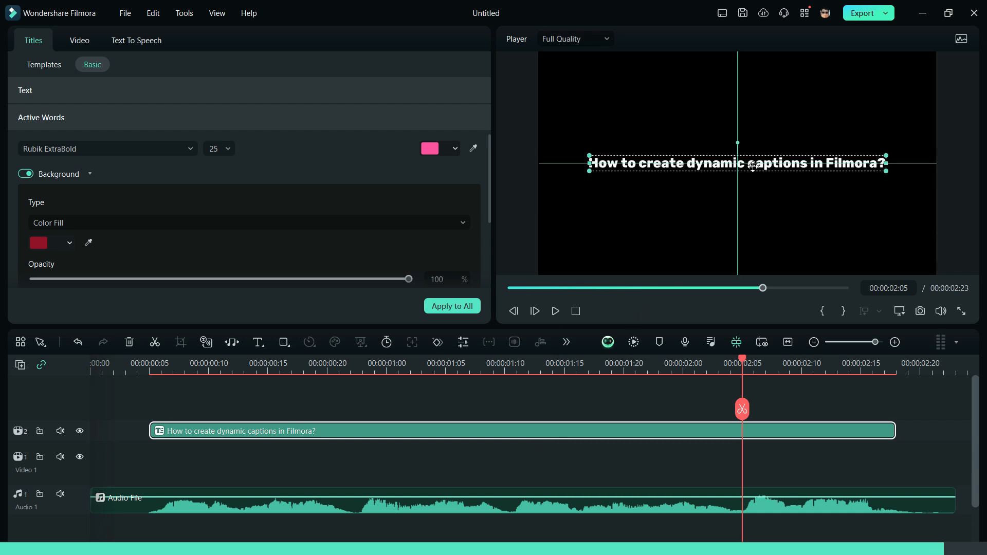
left_click(759, 206)
Scrub through the highlighted words, then export the video as a 1920x1080, 25 fps MP4.
left_click(612, 366)
left_click(661, 360)
left_click_drag(664, 358, 790, 355)
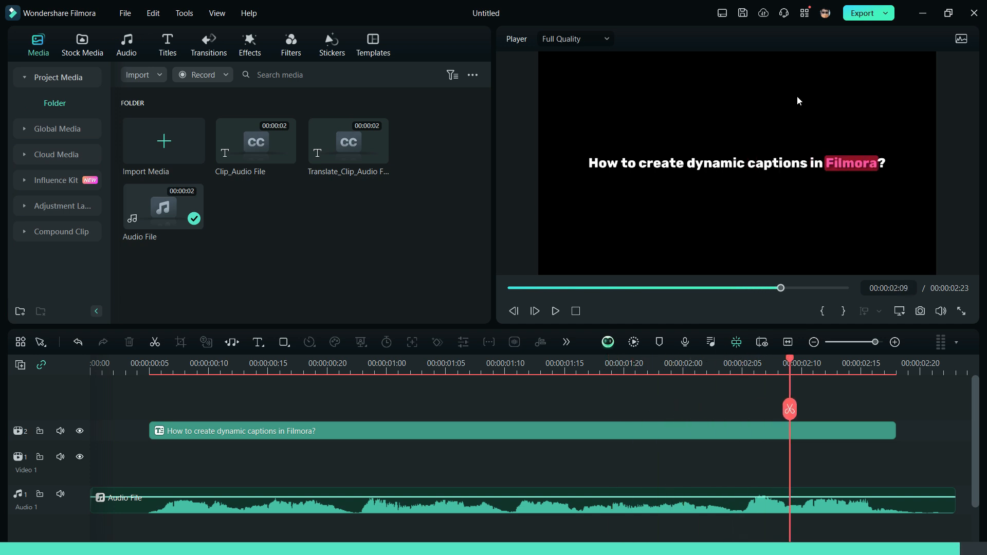
left_click(860, 14)
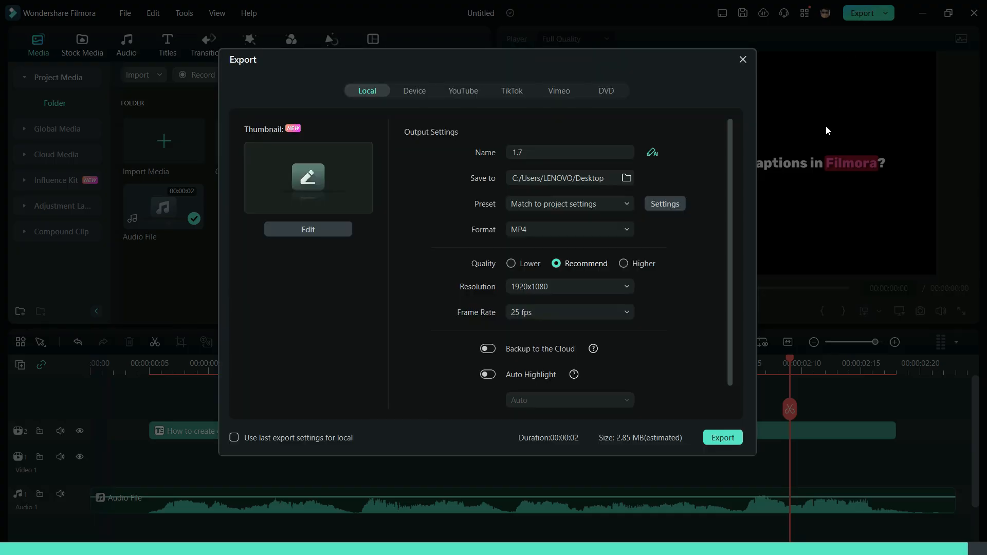
left_click(723, 432)
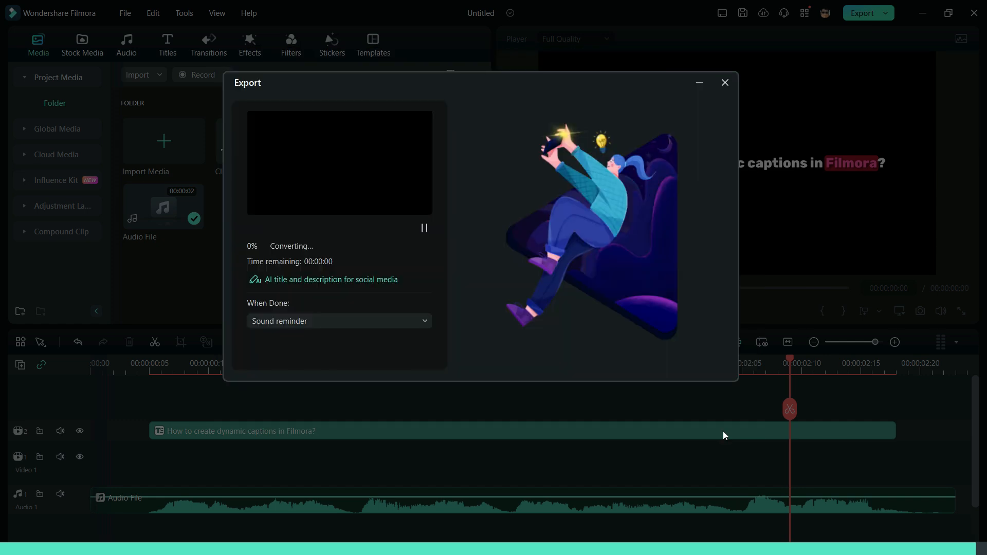